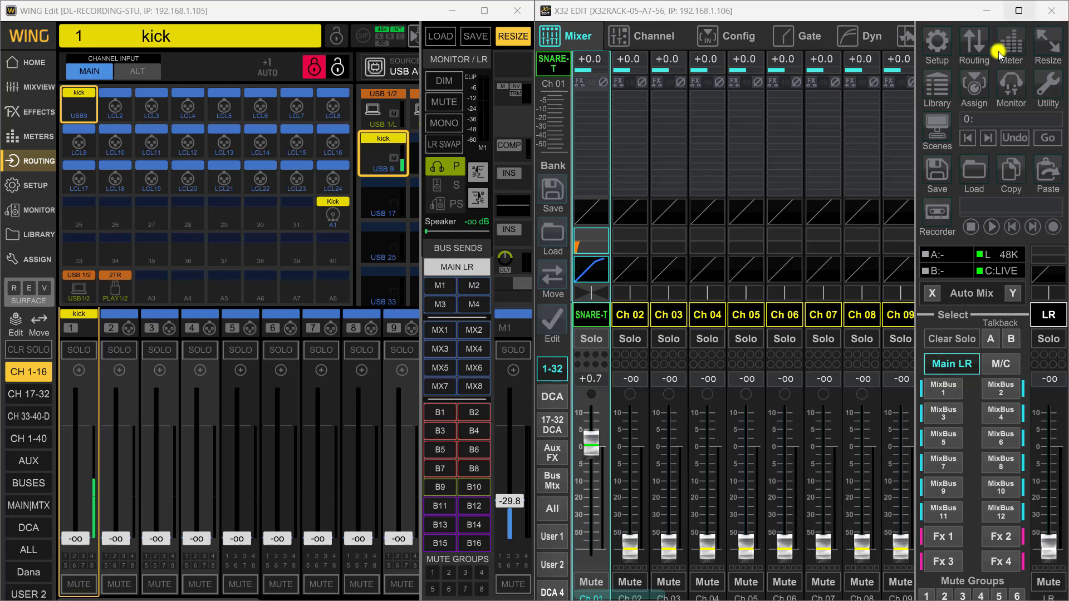
- Open the X32 routing window and examine the User In and User Out patch grids
click(975, 46)
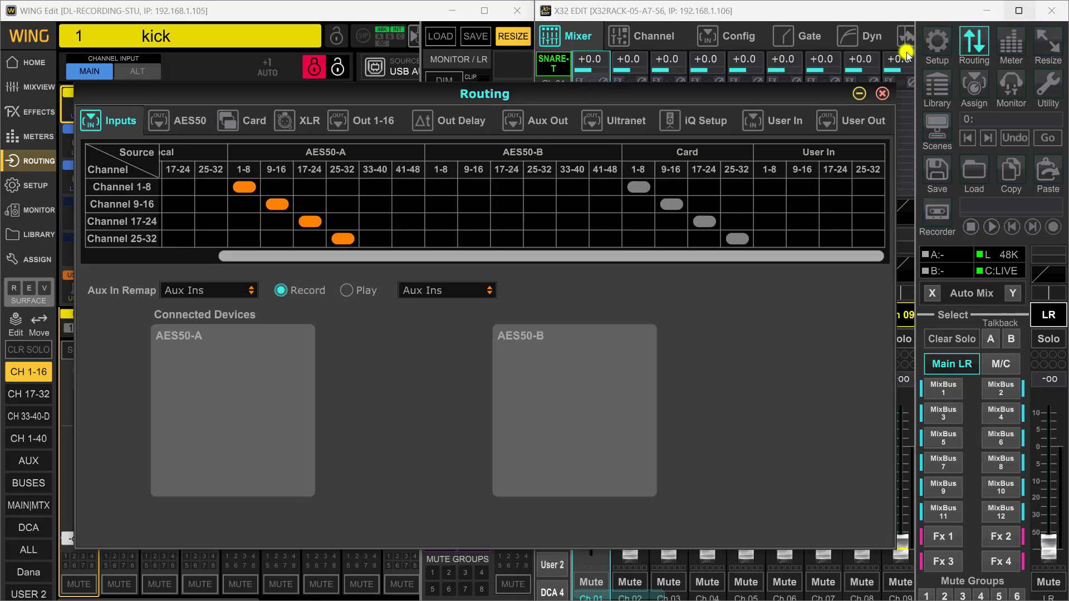
click(782, 119)
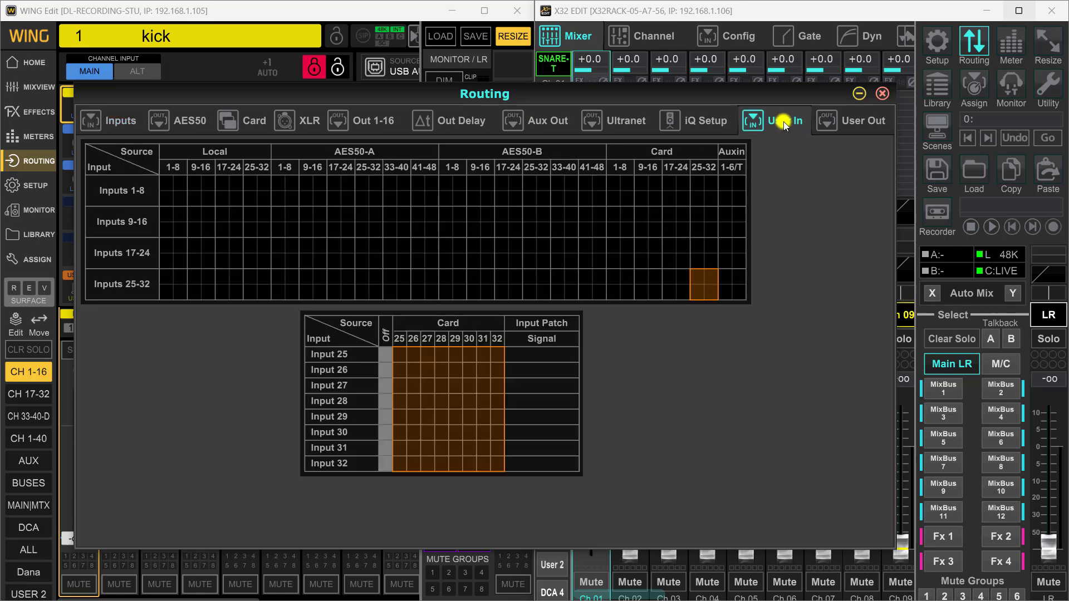
click(851, 122)
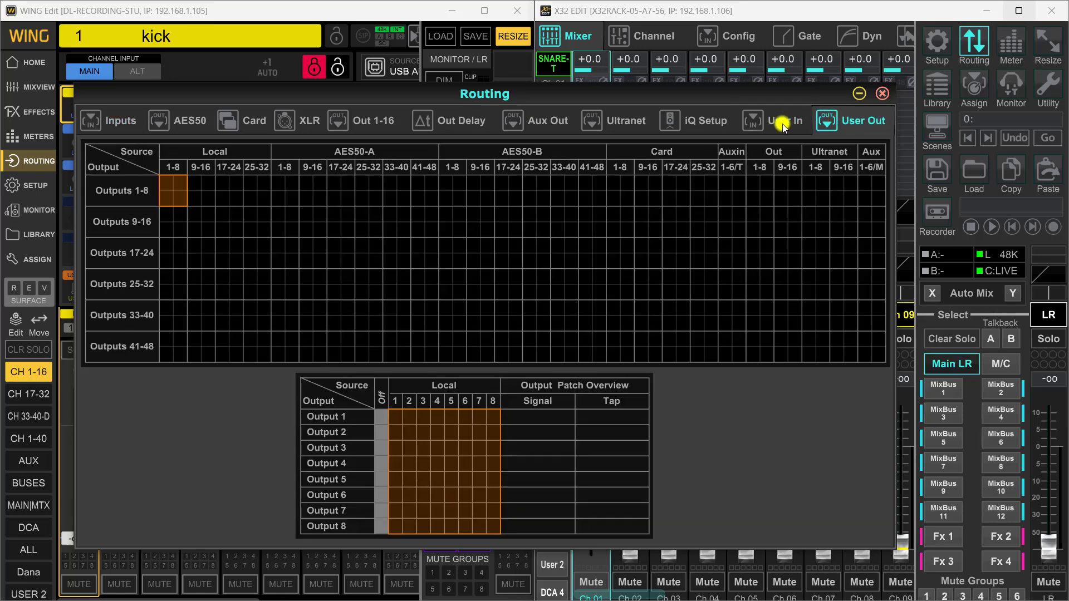
click(784, 121)
click(847, 121)
- Assign channel blocks 1-8, 9-16, 17-24 and 25-32 to the matching Local input blocks
click(125, 120)
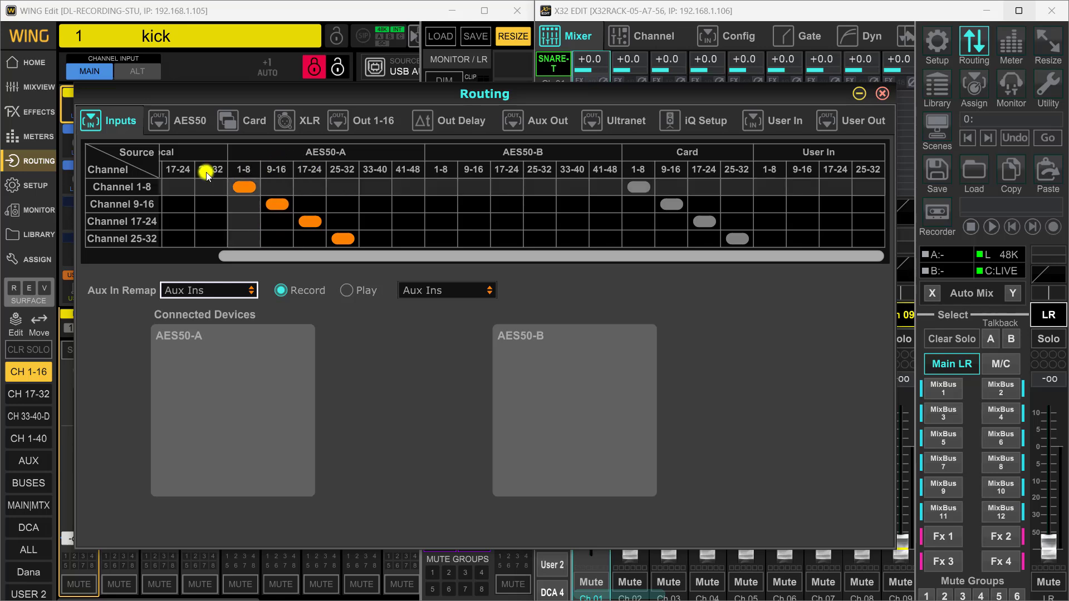
drag(322, 256, 264, 255)
click(175, 187)
click(209, 205)
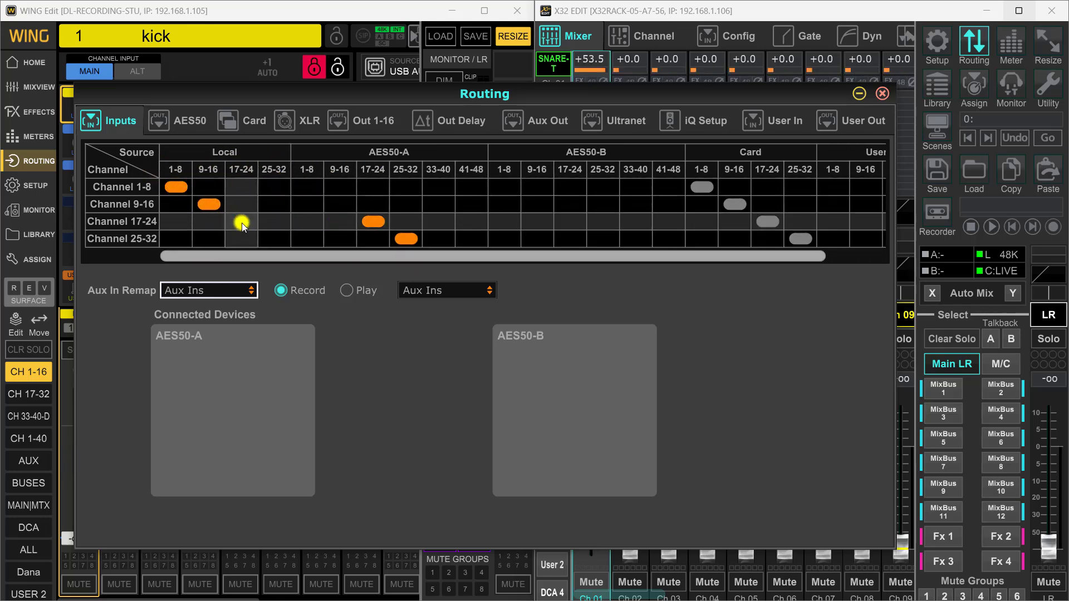
click(242, 222)
click(274, 238)
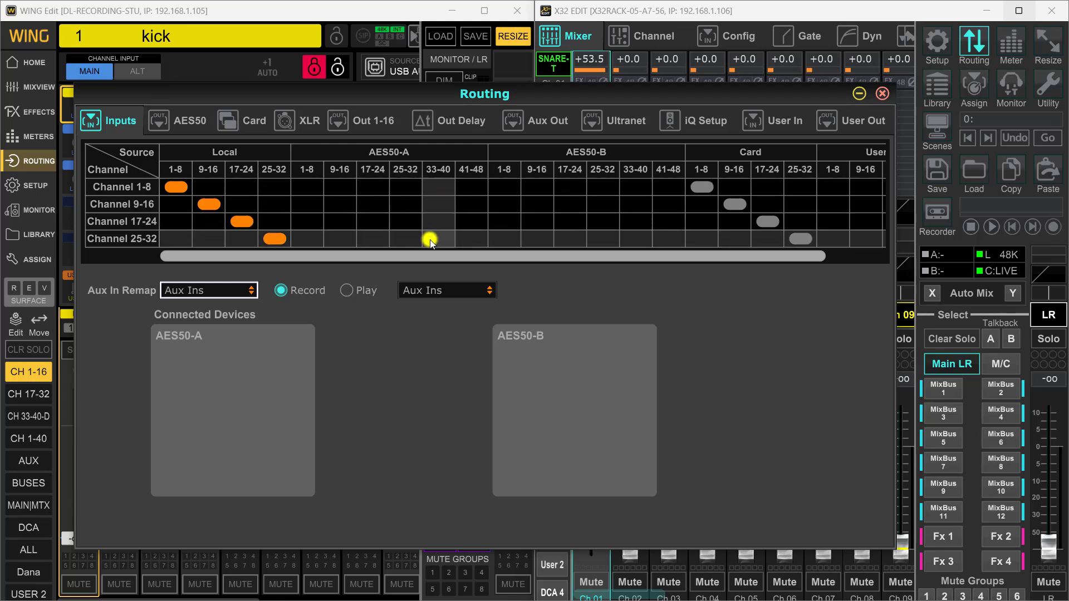
- Assign channel blocks 1-8, 9-16, 17-24 and 25-32 to the matching User In blocks
drag(514, 250, 659, 262)
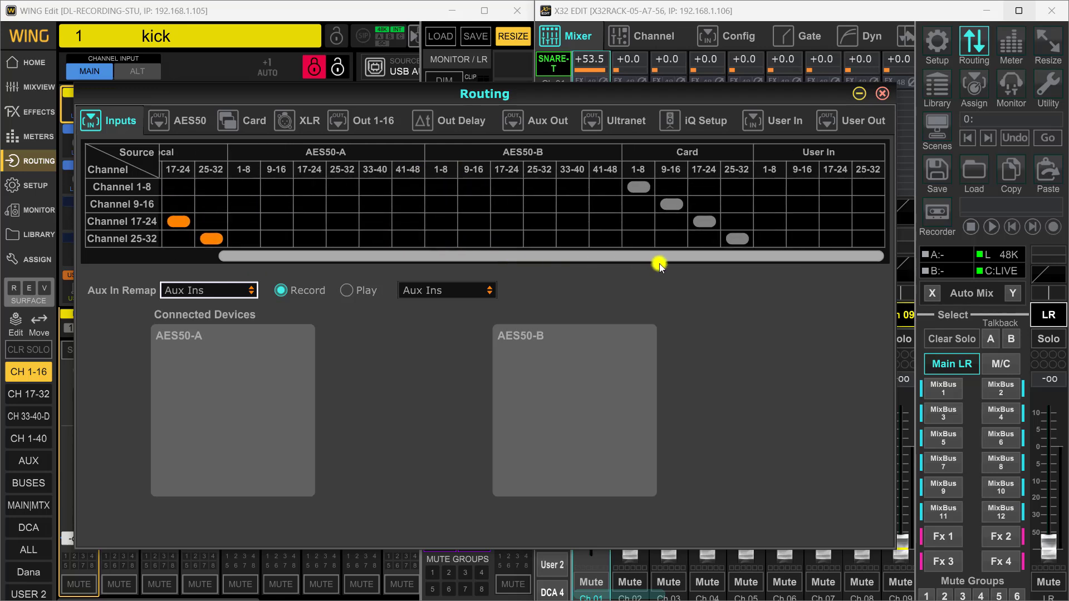
click(769, 187)
click(803, 205)
click(836, 222)
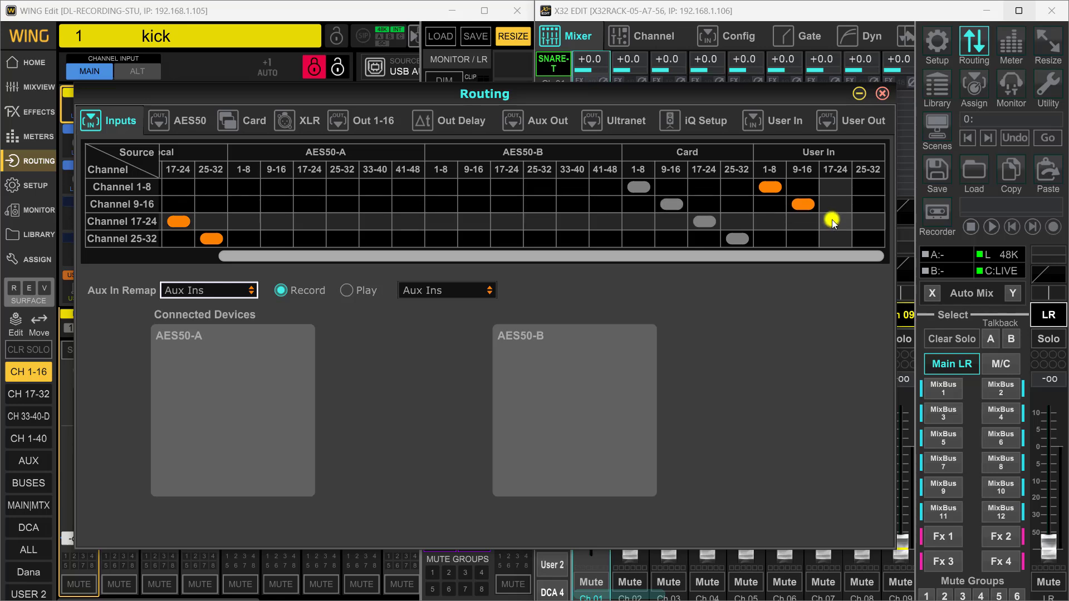
click(866, 238)
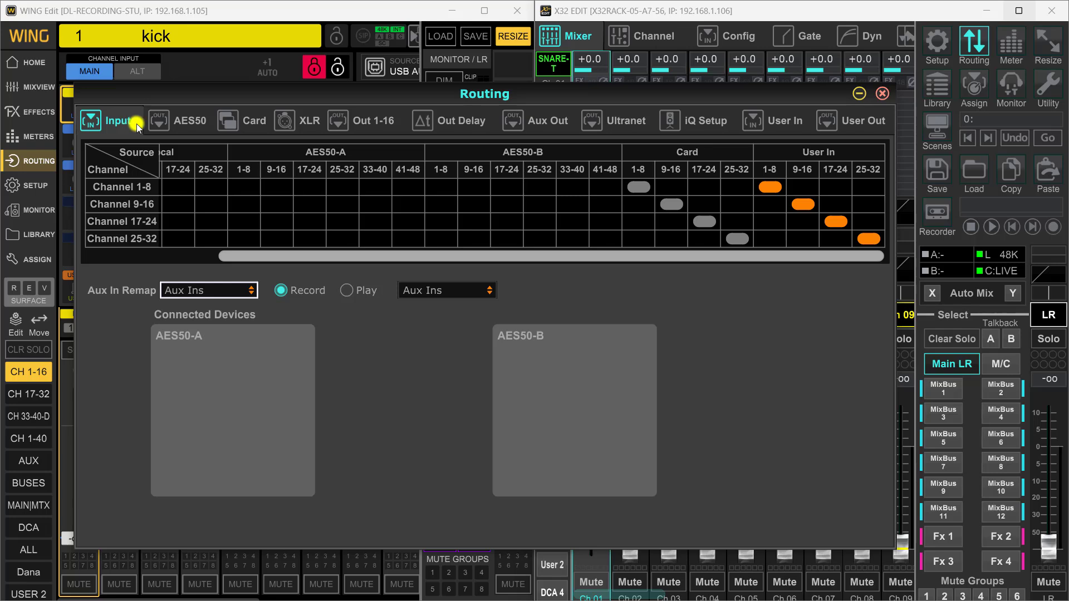
- Route card outputs 1-8, 9-16, 17-24 and 25-32 from the matching User In blocks
click(253, 122)
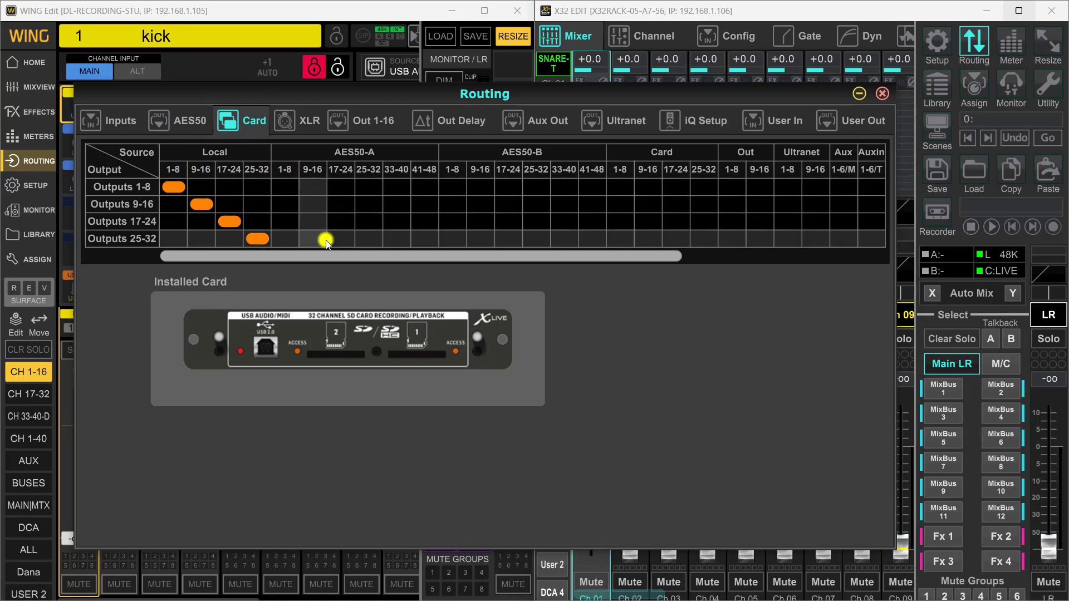
drag(334, 254, 613, 259)
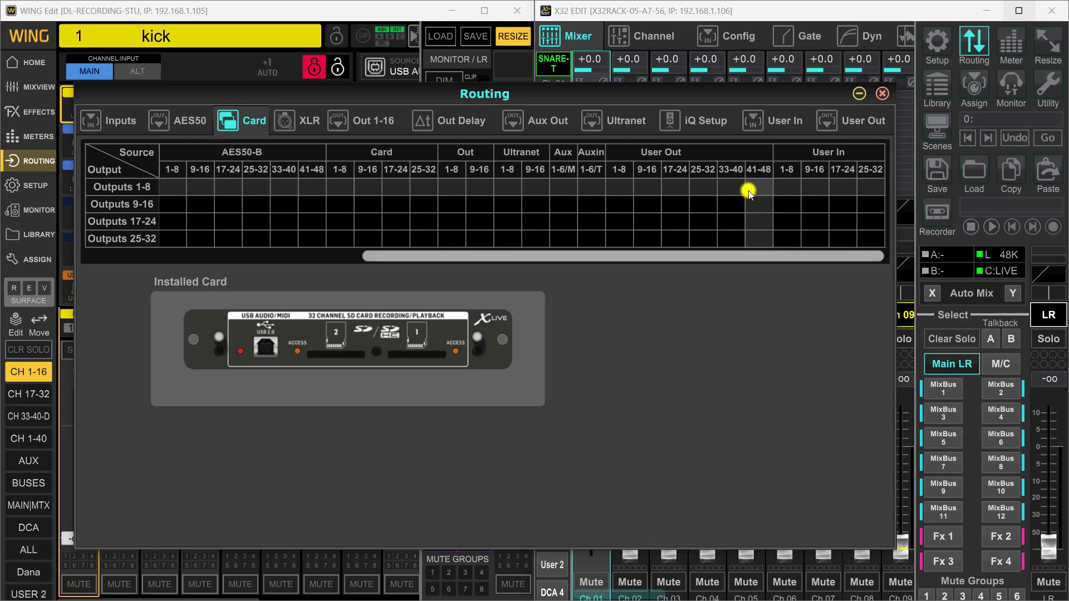
click(786, 187)
click(815, 205)
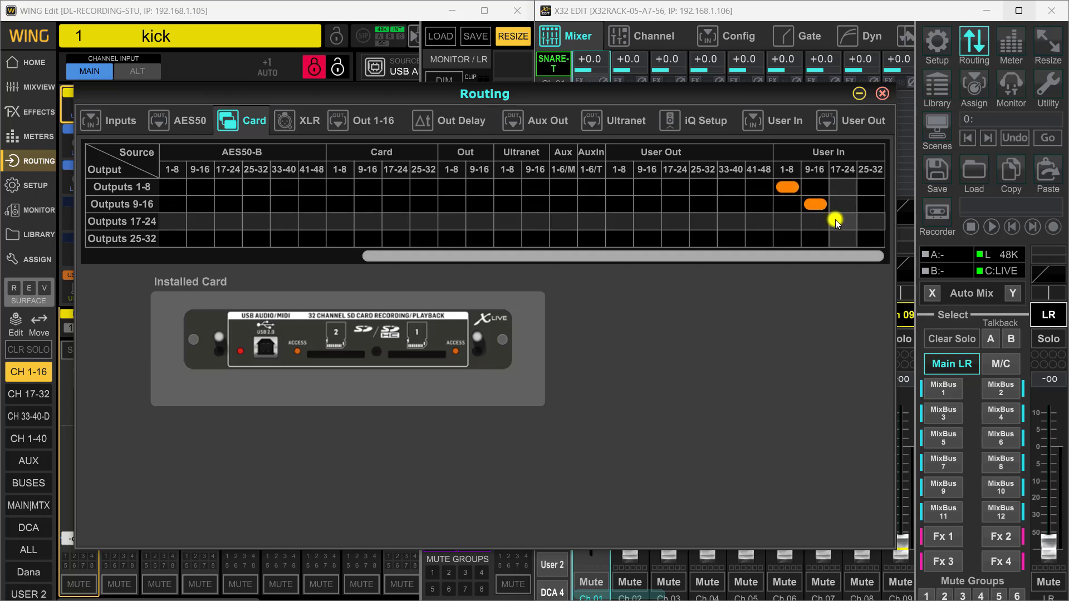
click(836, 221)
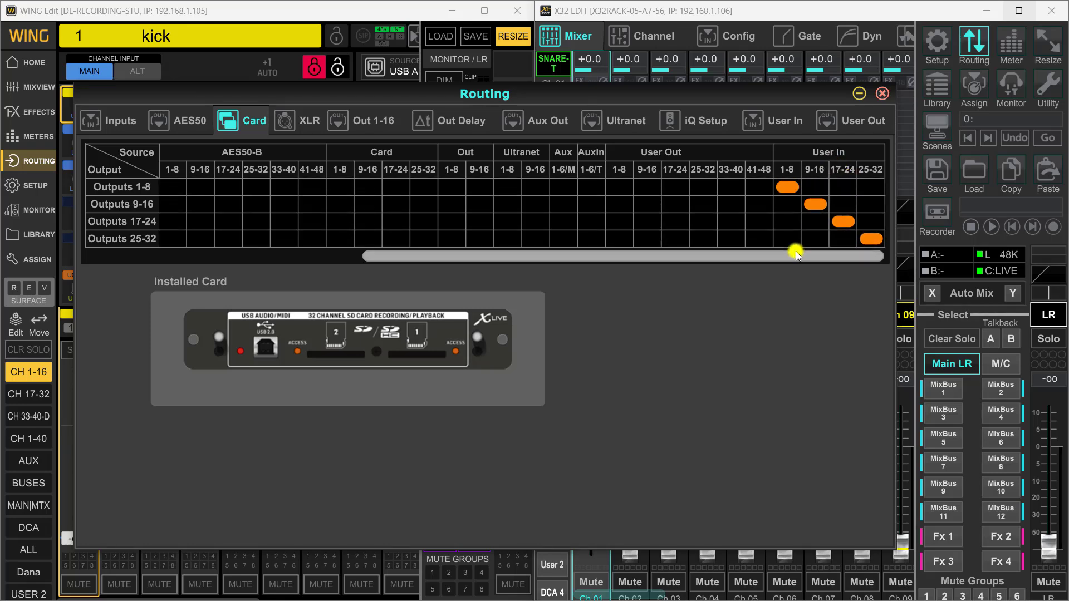
drag(793, 255, 429, 241)
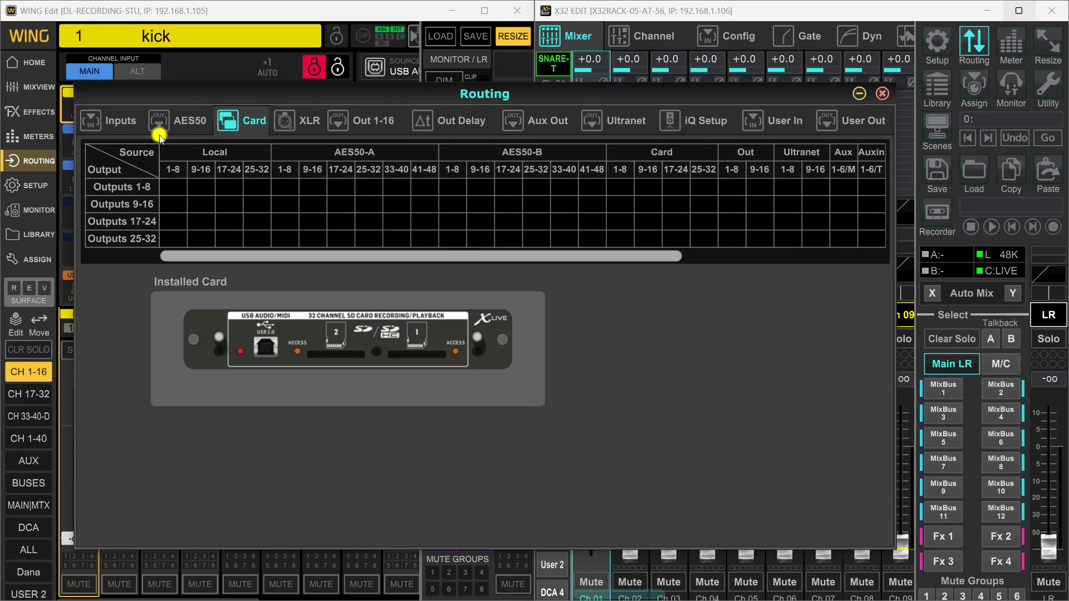
- Check the X32's channel input and User In routing, and the kick source on channel 1 in WING Edit
click(119, 118)
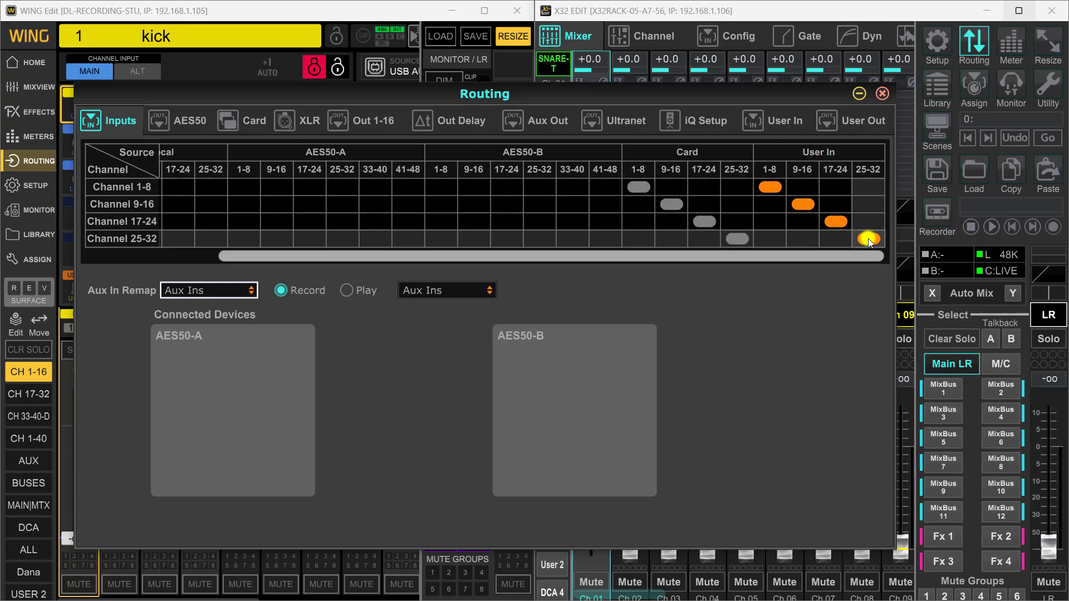
click(779, 123)
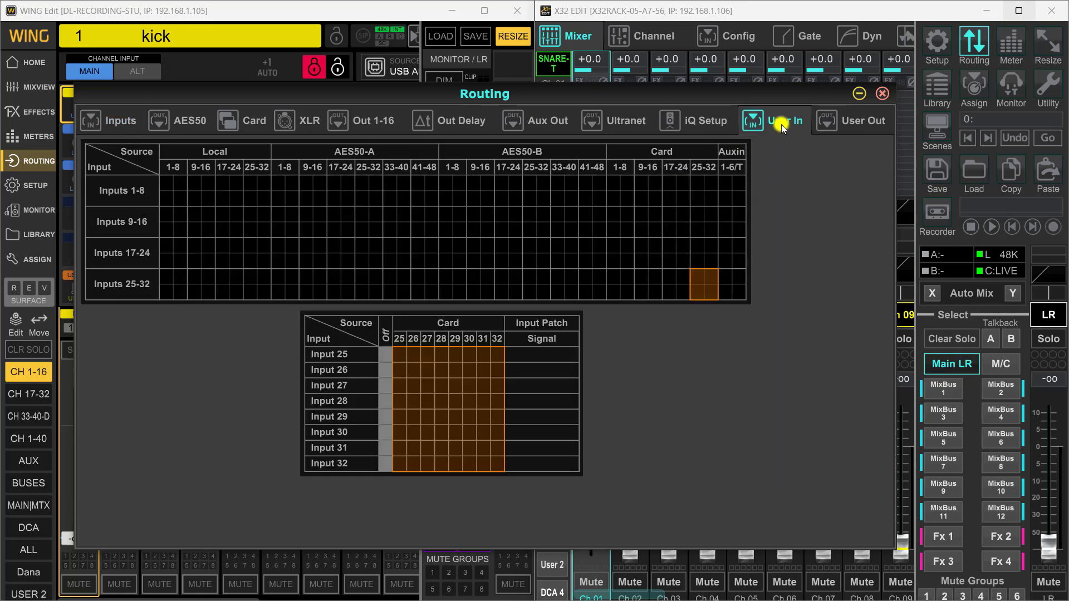
click(881, 95)
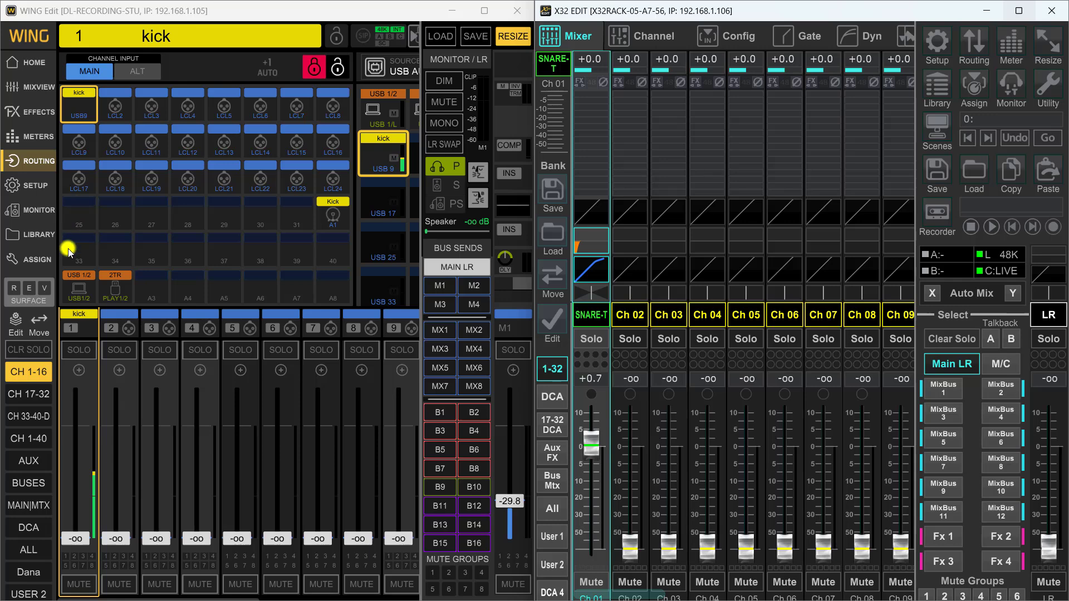
click(93, 335)
click(400, 152)
- In X32 Edit, patch User In input 1 to Card 9 and close the routing window
click(972, 45)
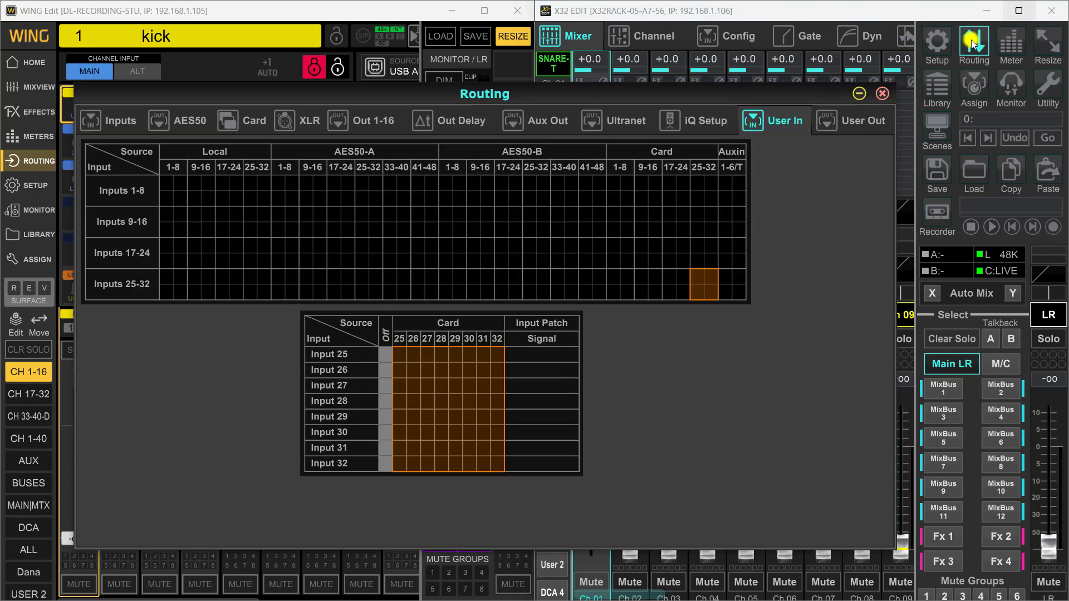
click(122, 129)
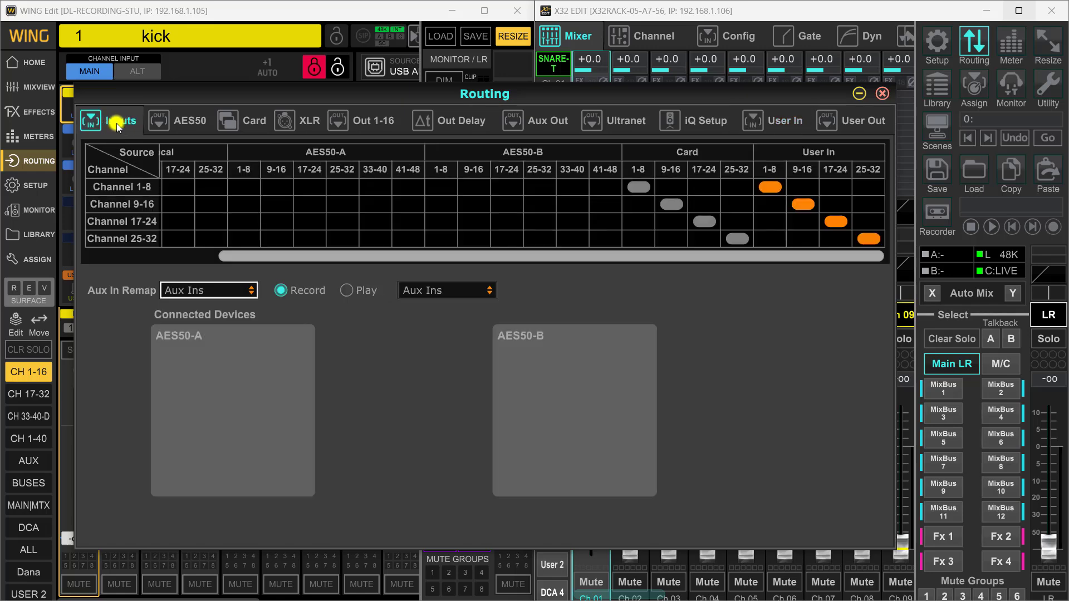
click(783, 122)
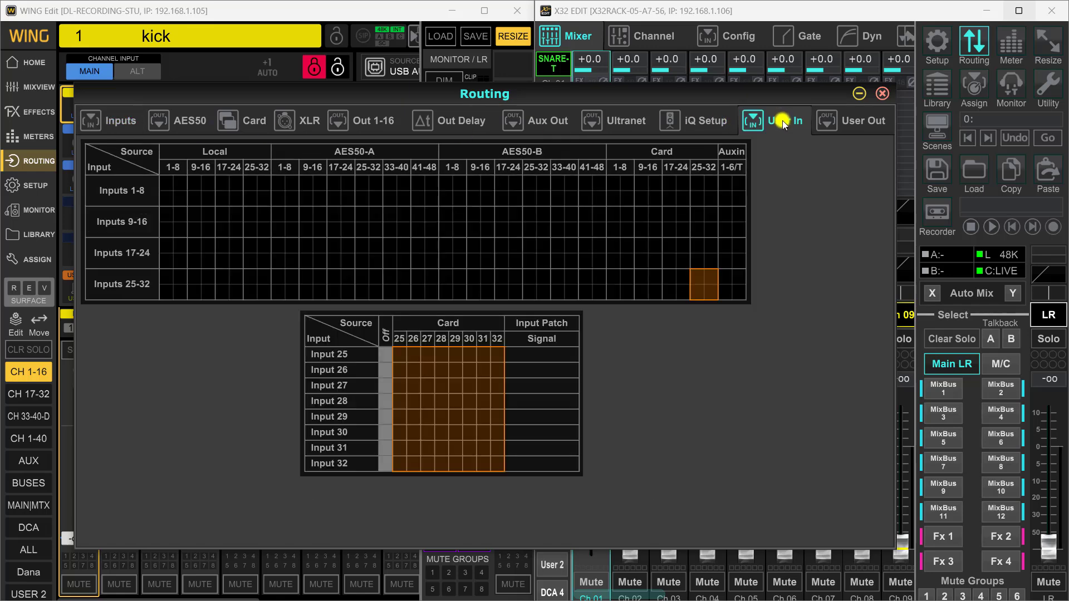
click(619, 191)
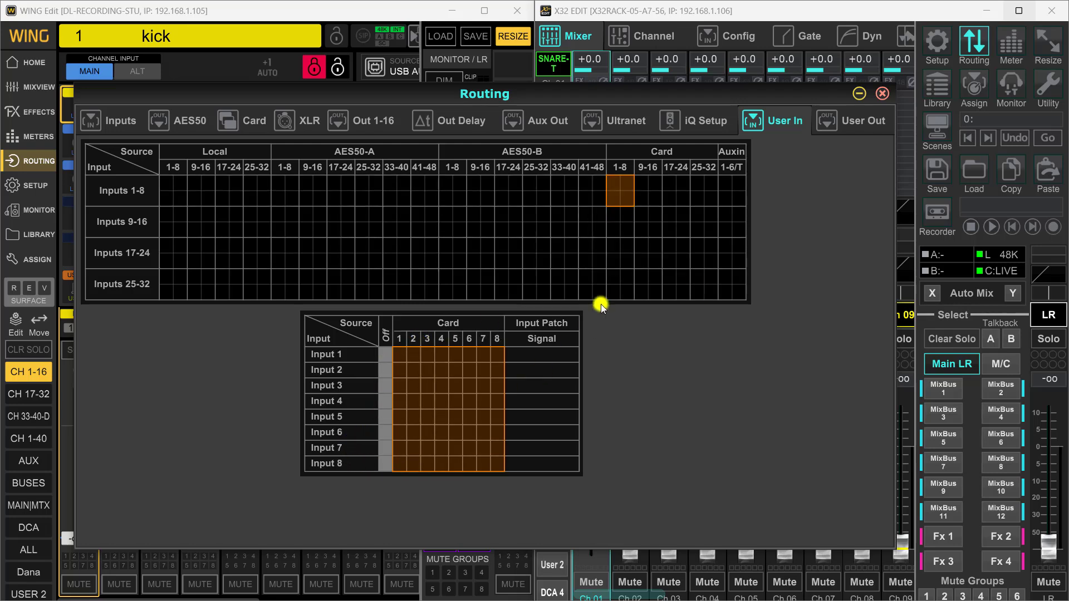
click(646, 198)
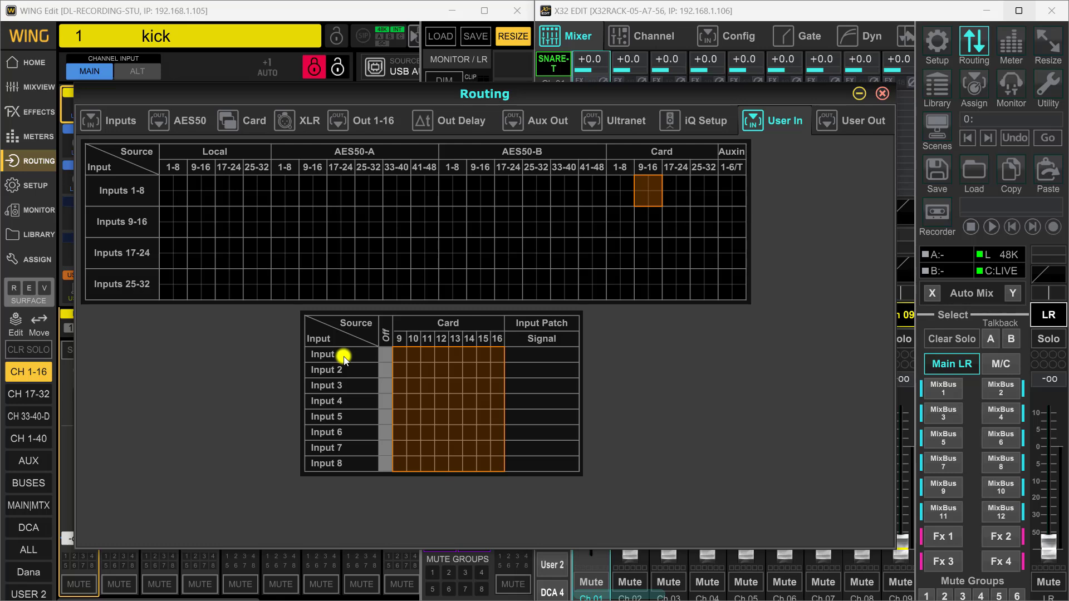
click(399, 357)
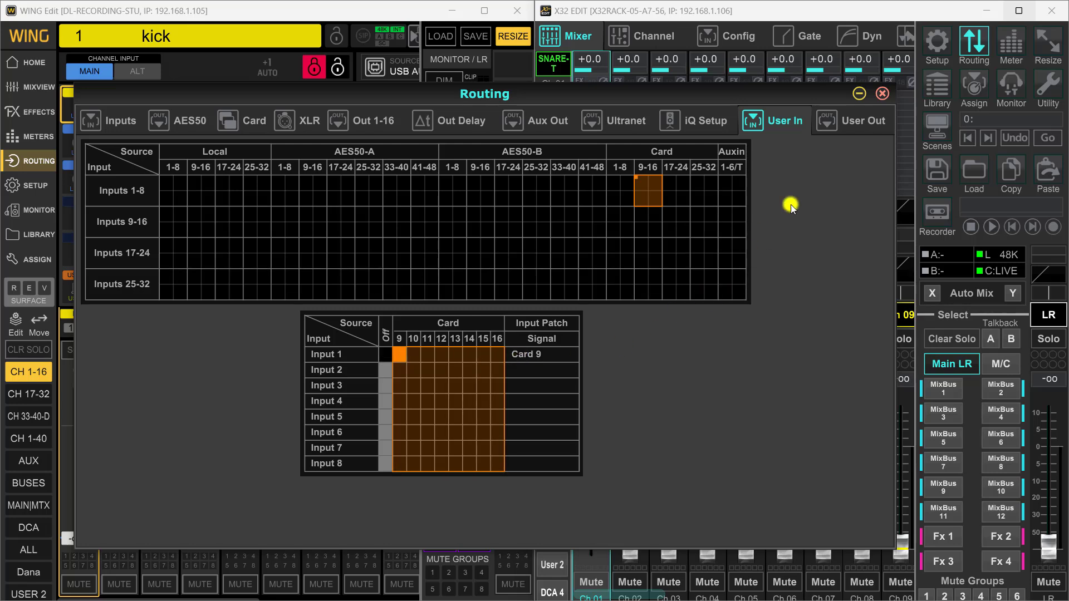
click(880, 93)
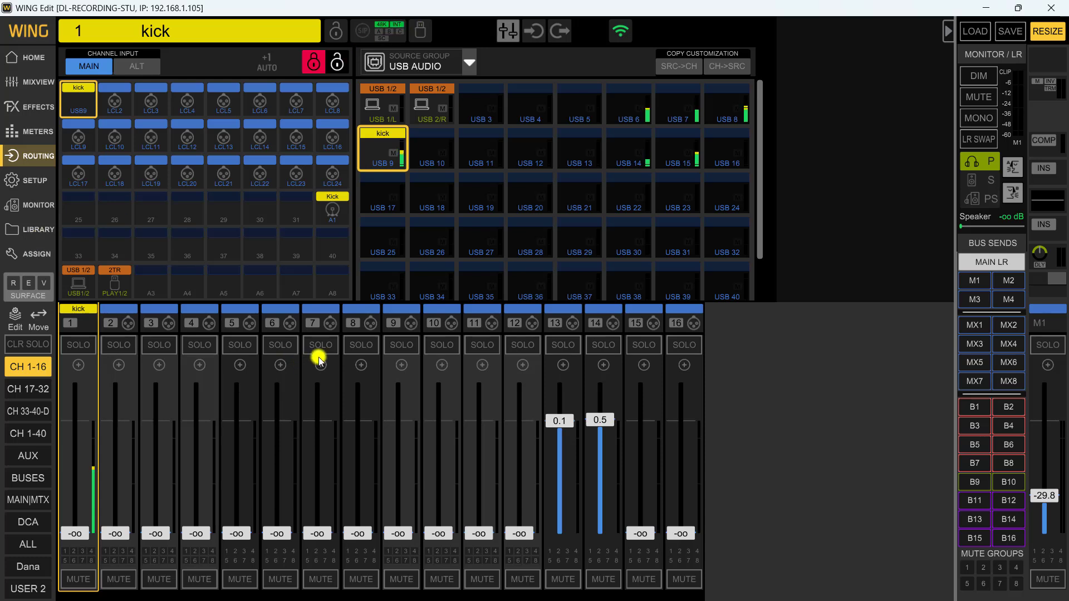
- Switch to WING Edit and view the console connection setup, the output routing and the USB audio source page
click(619, 30)
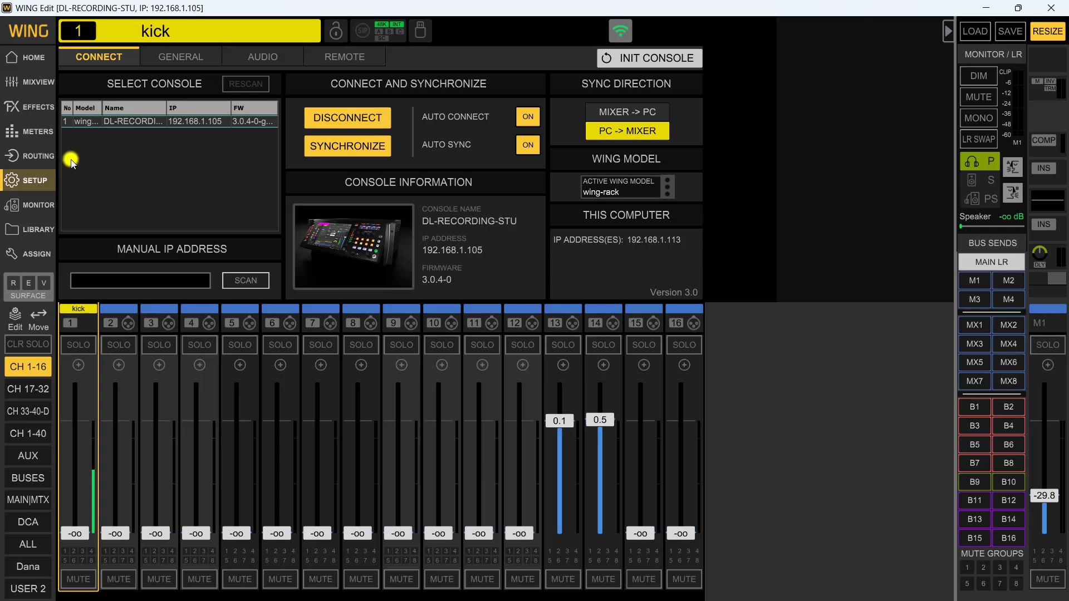
click(30, 155)
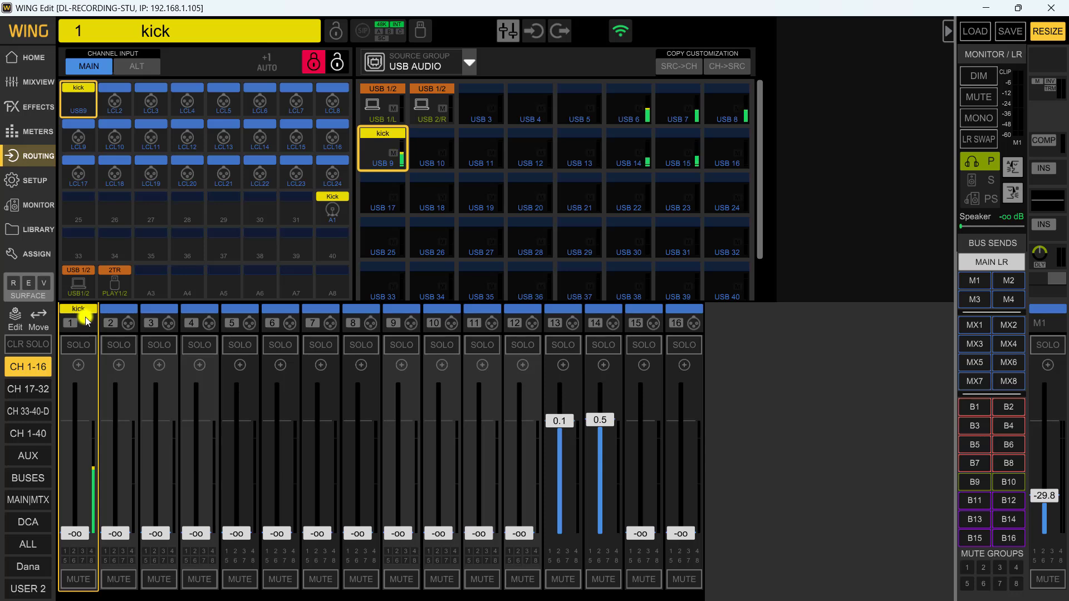
click(559, 31)
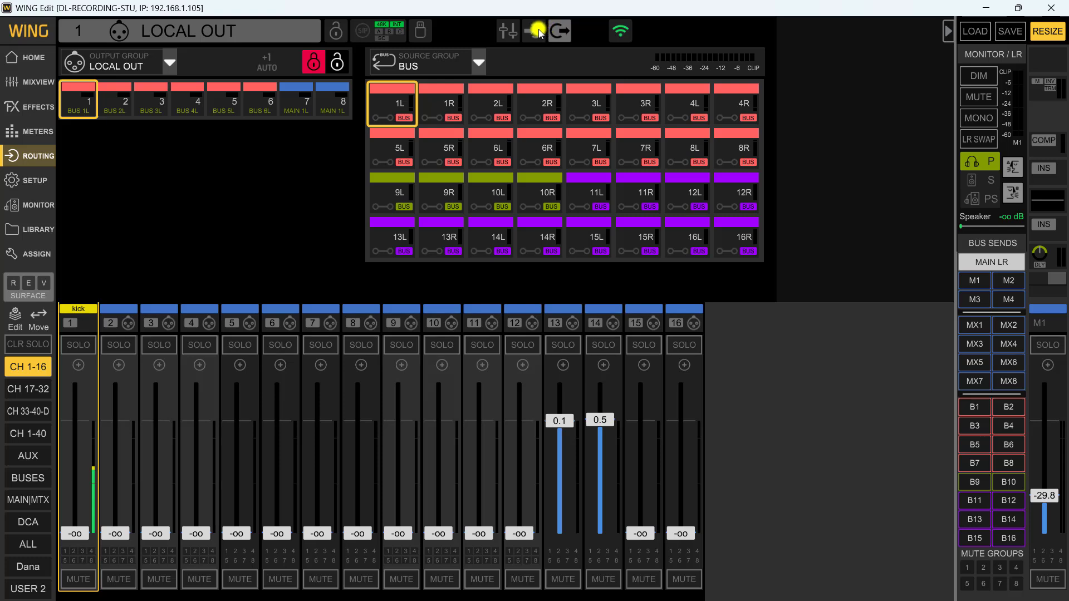
click(534, 32)
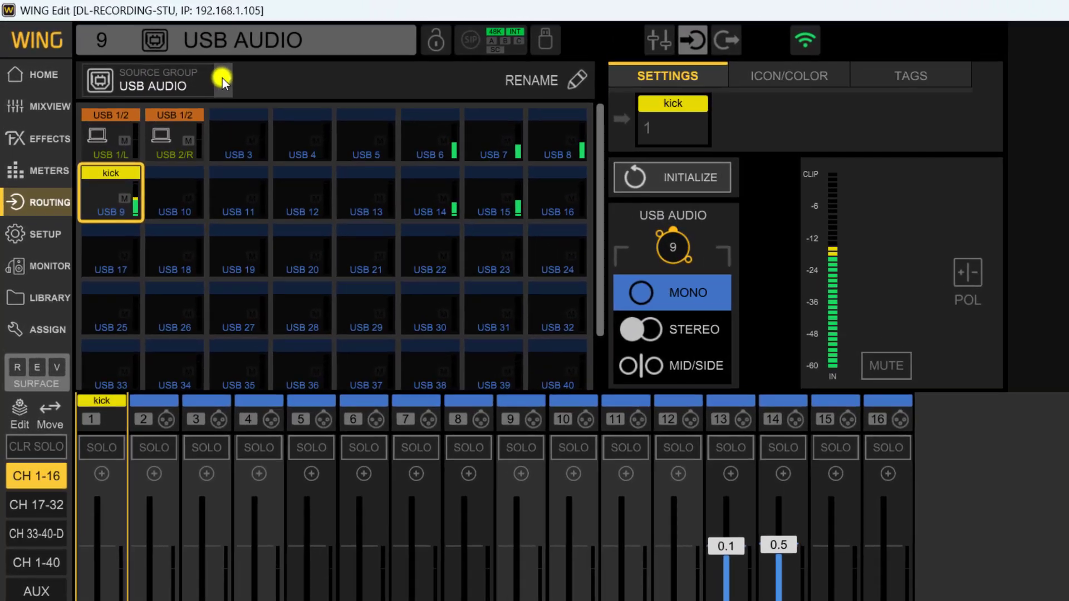
- Examine the available source groups and look through the USB audio sources up to USB 48
click(192, 69)
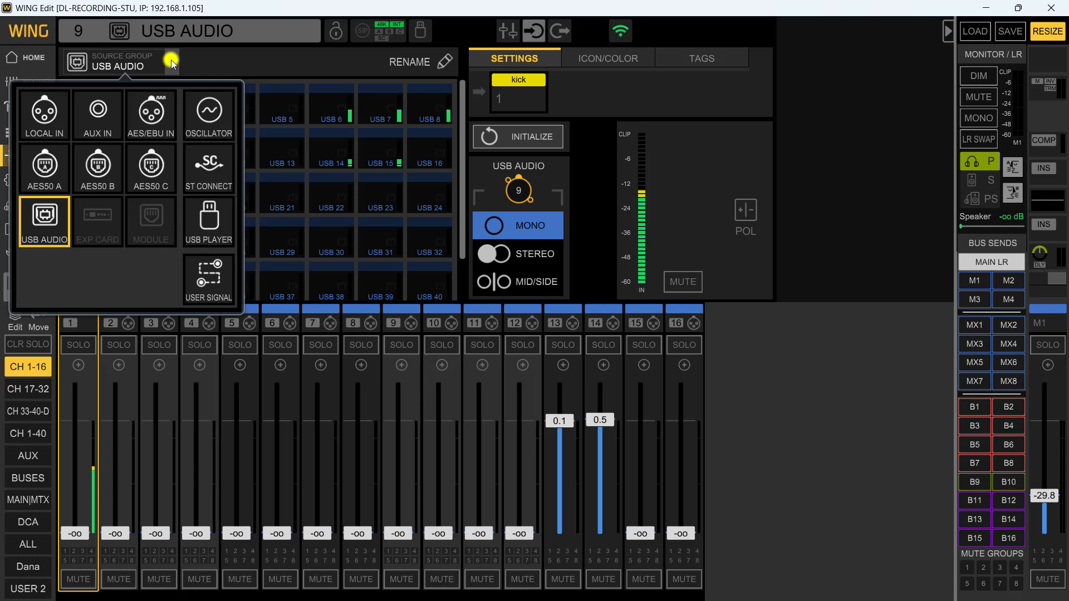
click(460, 206)
drag(460, 205, 464, 228)
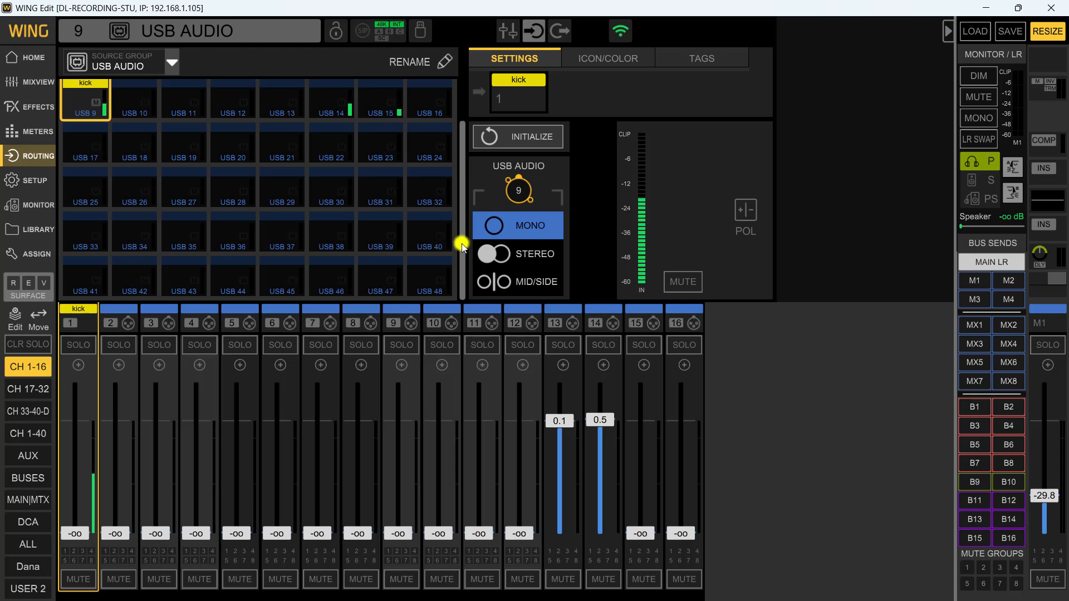
drag(460, 241, 459, 182)
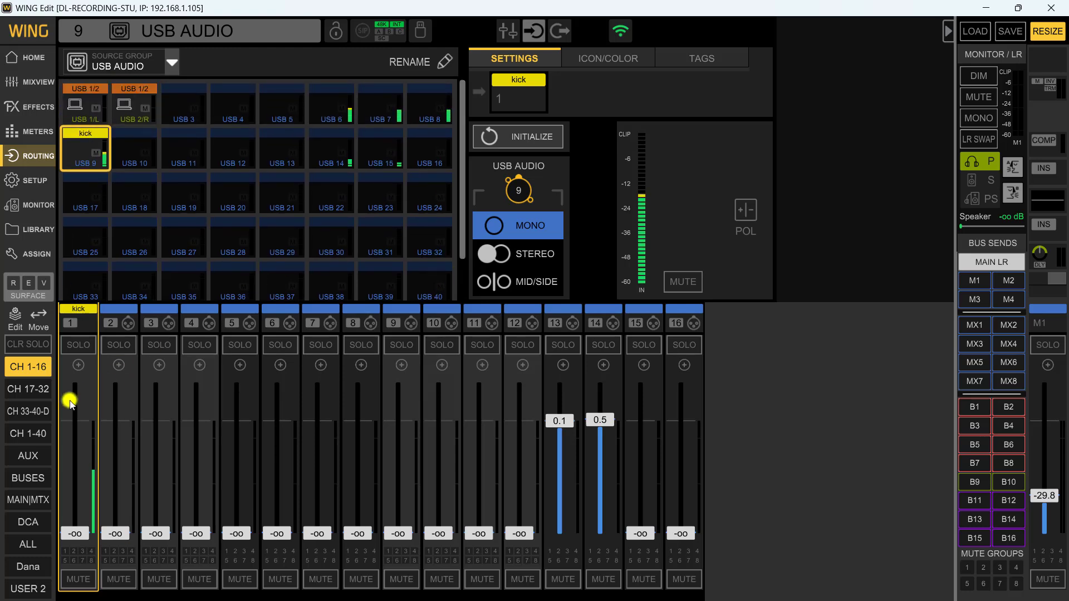
- Select channel 40 in the CH 33-40-D layer and the USB 6 source in the USB audio group
click(32, 433)
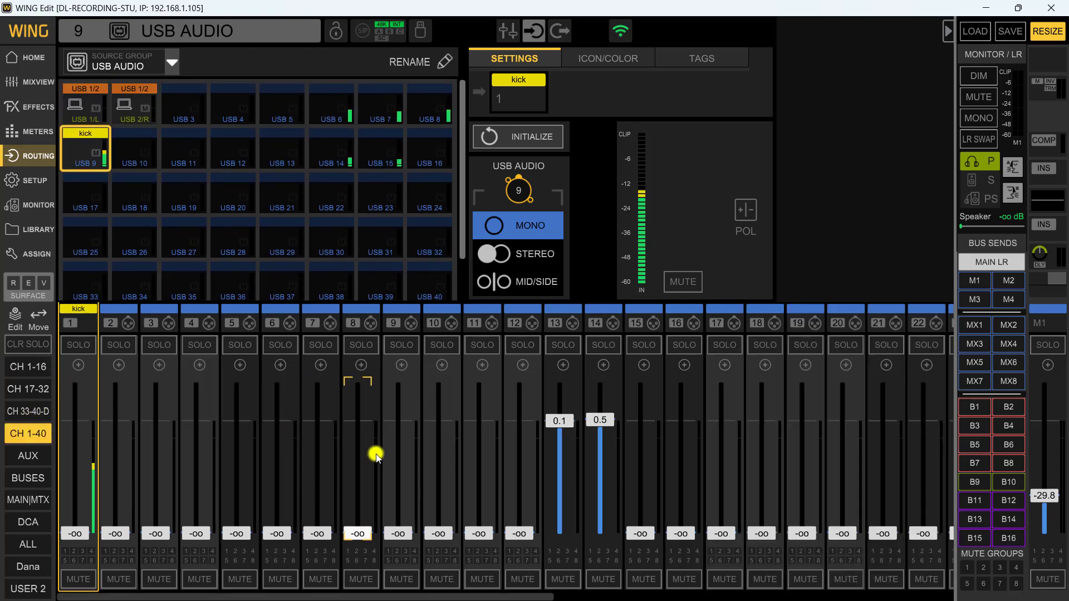
click(28, 411)
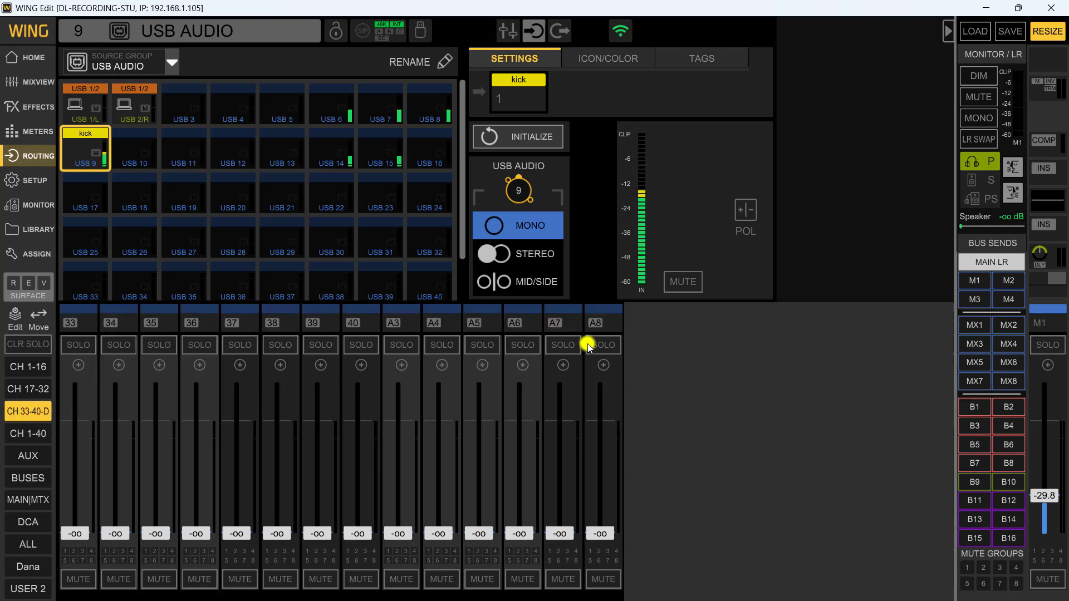
click(358, 323)
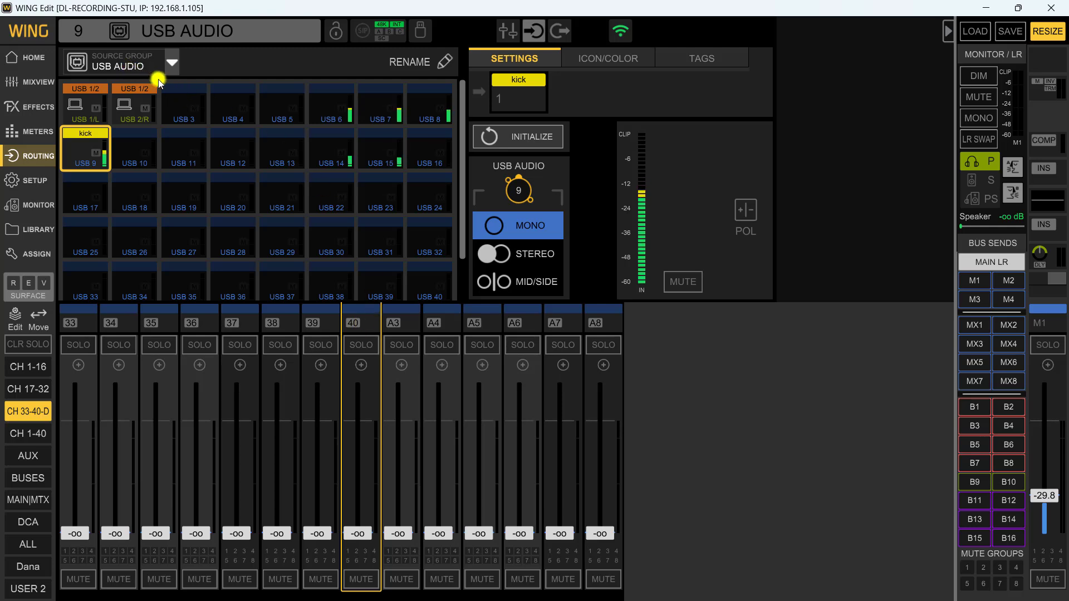
click(331, 114)
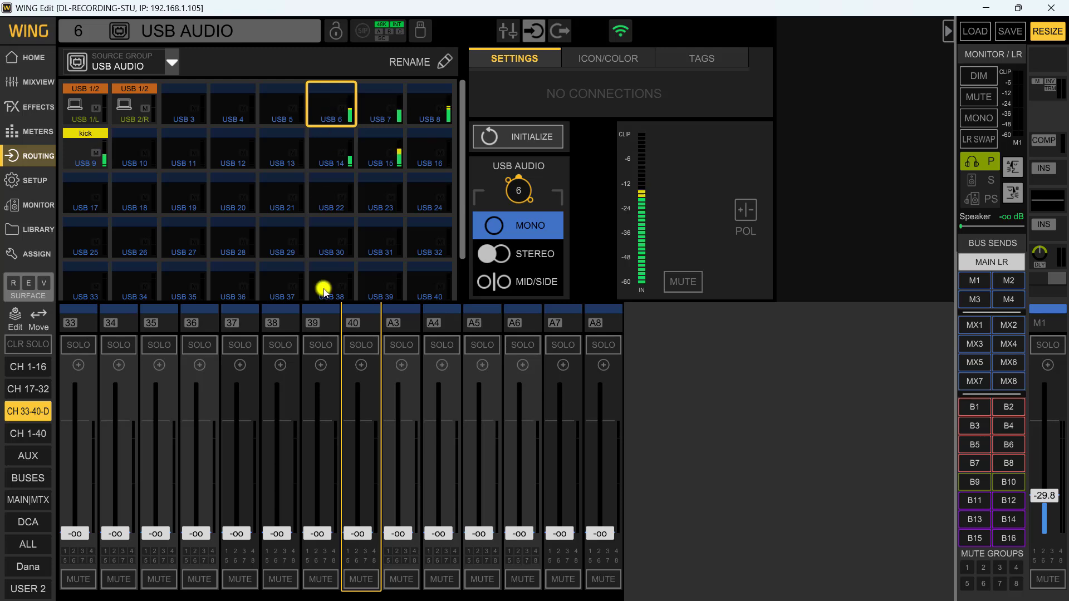
- Assign USB 6 from the USB audio group as the main input of channel 40
click(364, 324)
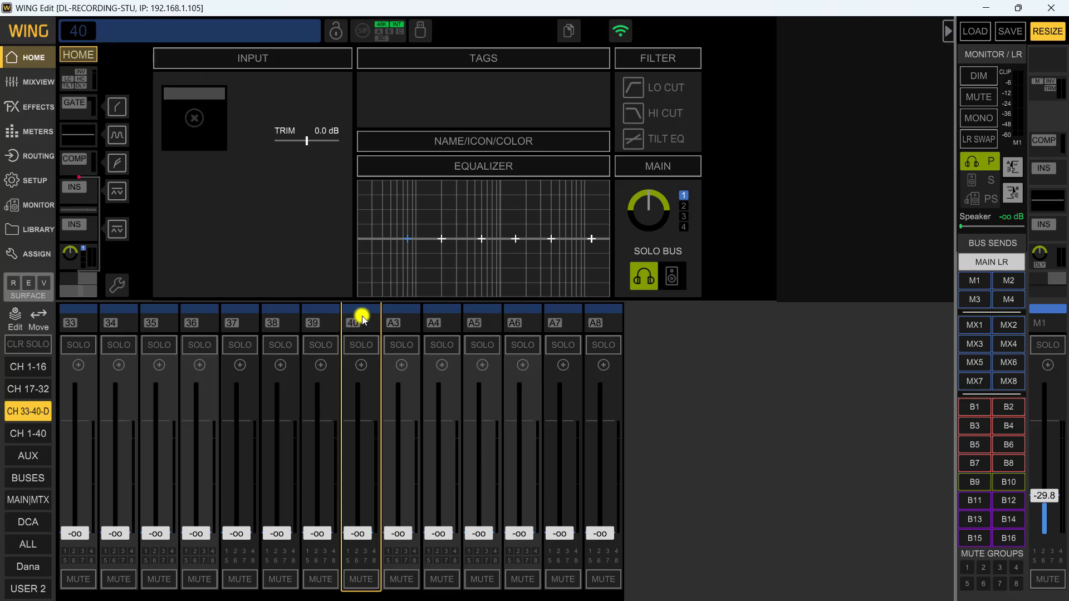
click(194, 118)
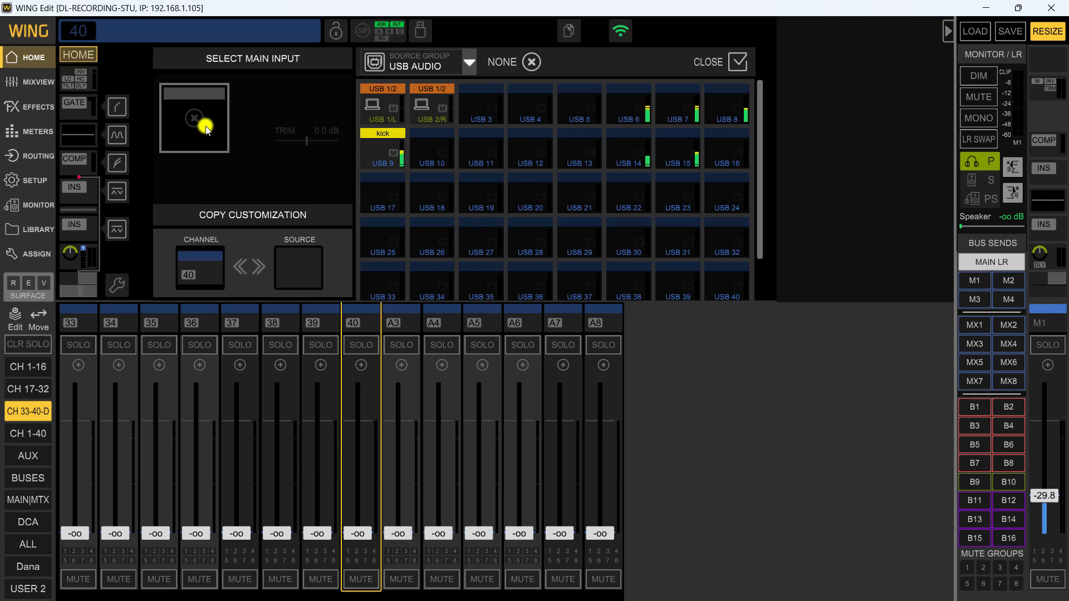
click(633, 119)
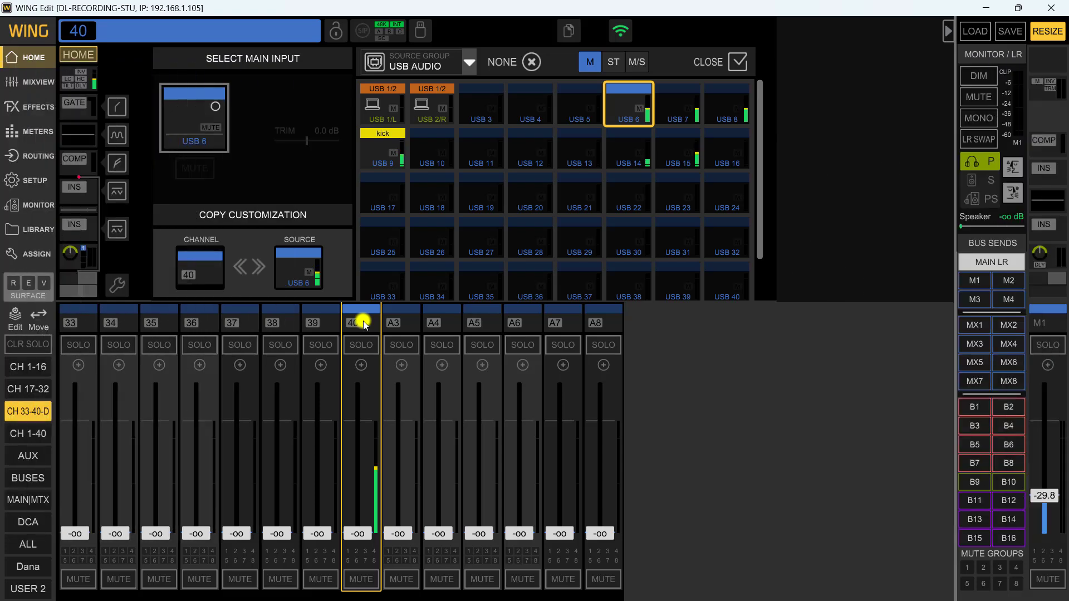
- Switch off channel 40's send to main M1 and return to the Main LR fader view
click(970, 282)
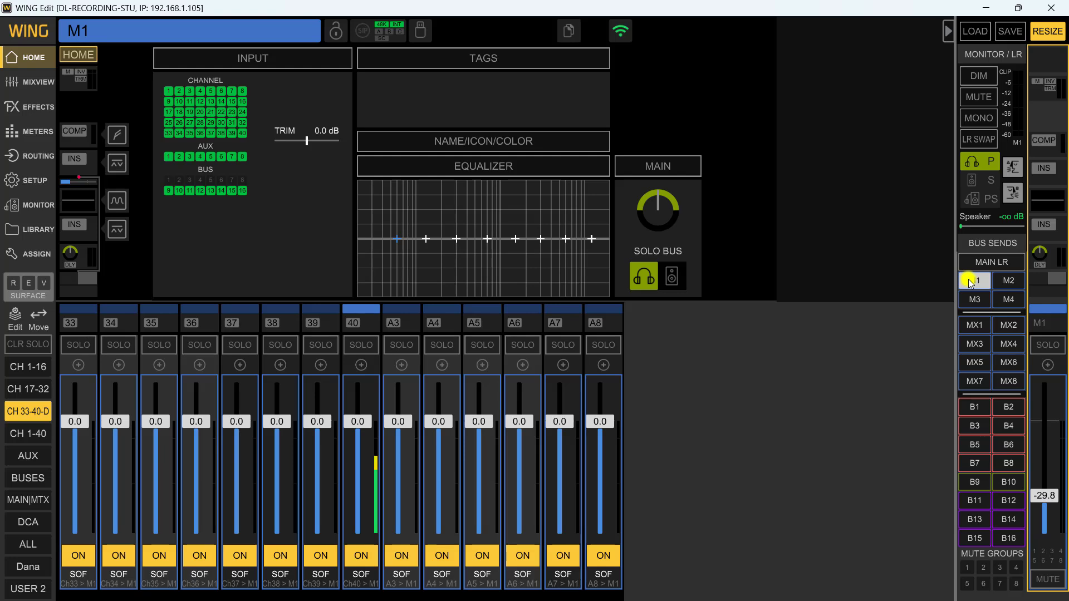
click(360, 553)
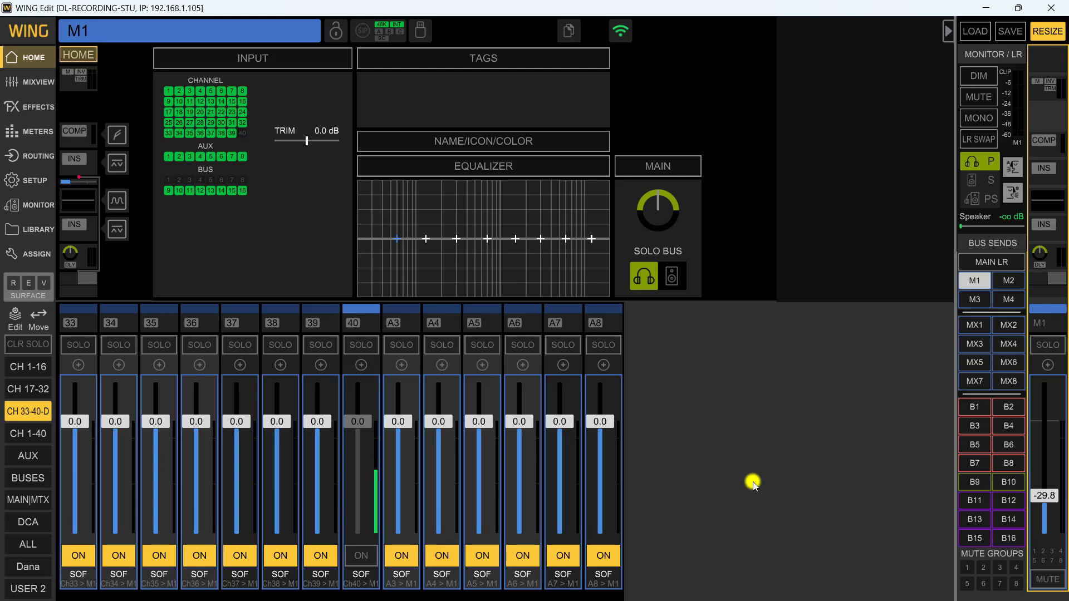
click(975, 263)
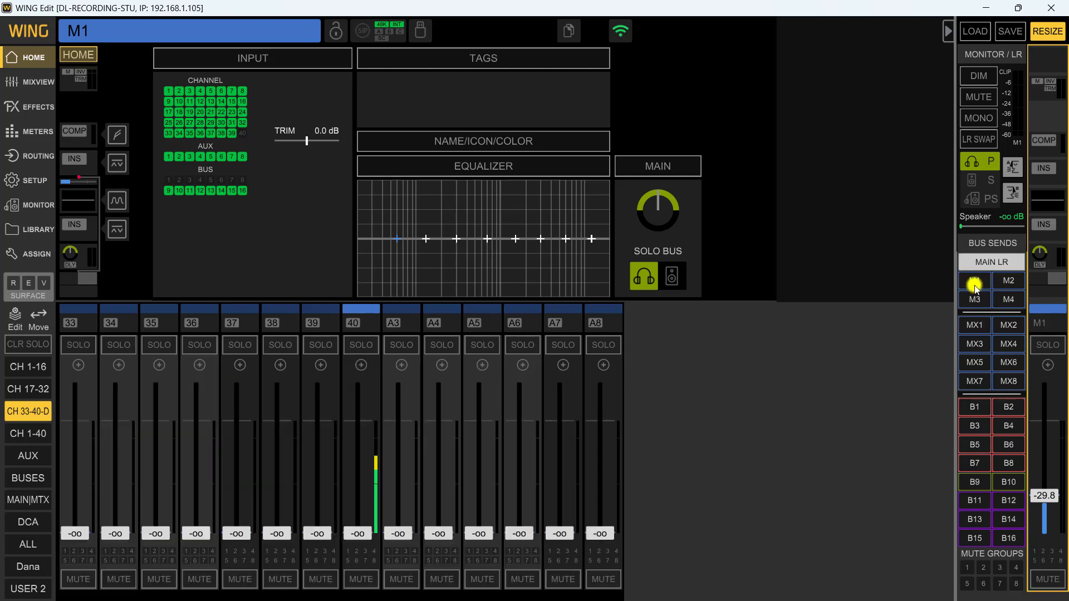
- Name channel 40 "Click" and give it the connected-boxes icon and the yellow color
click(373, 326)
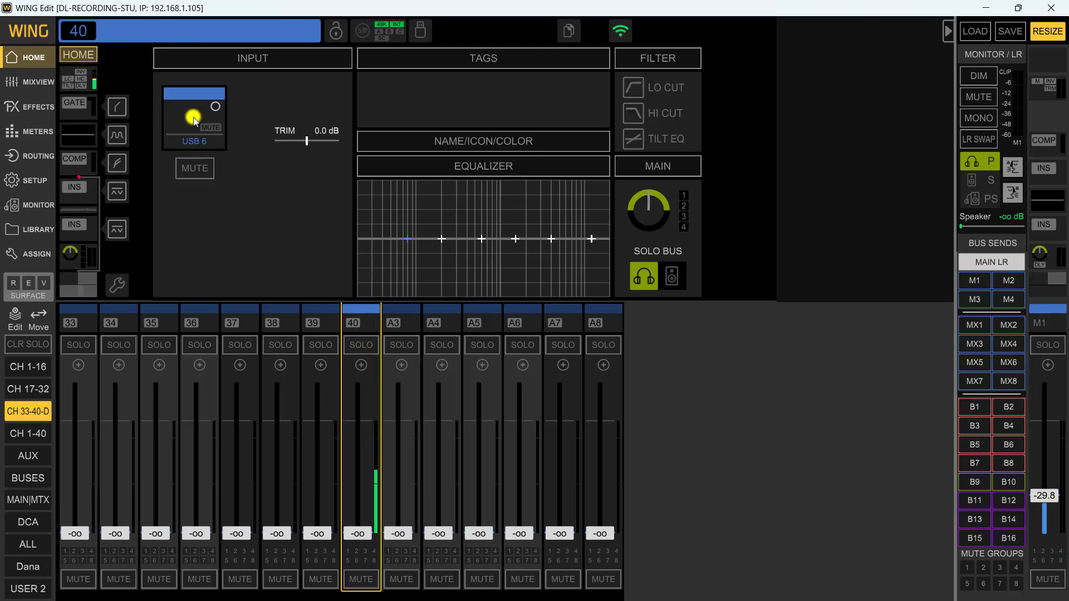
click(489, 136)
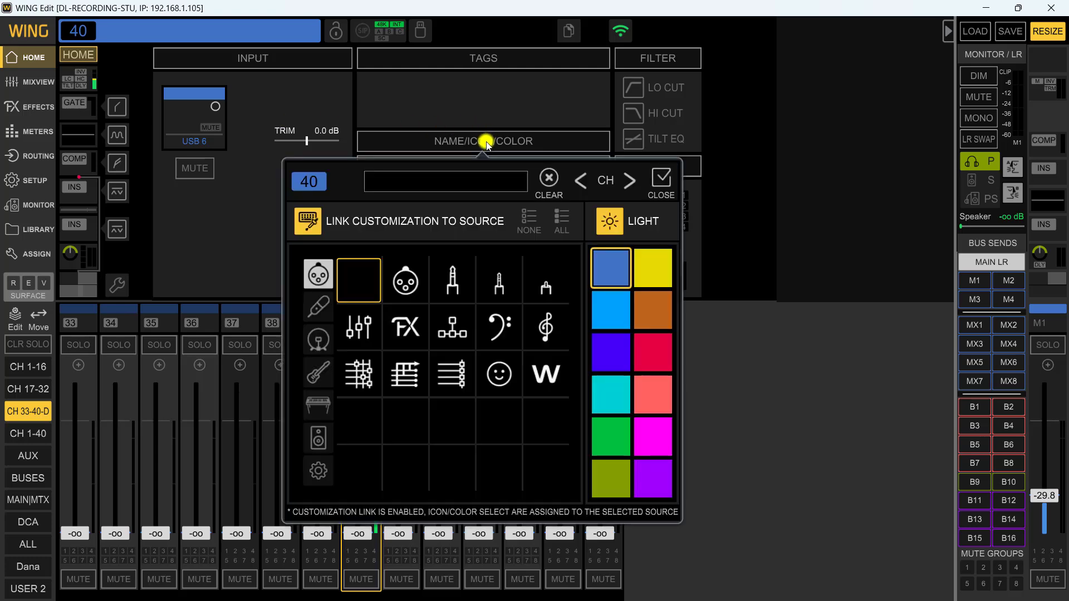
click(451, 183)
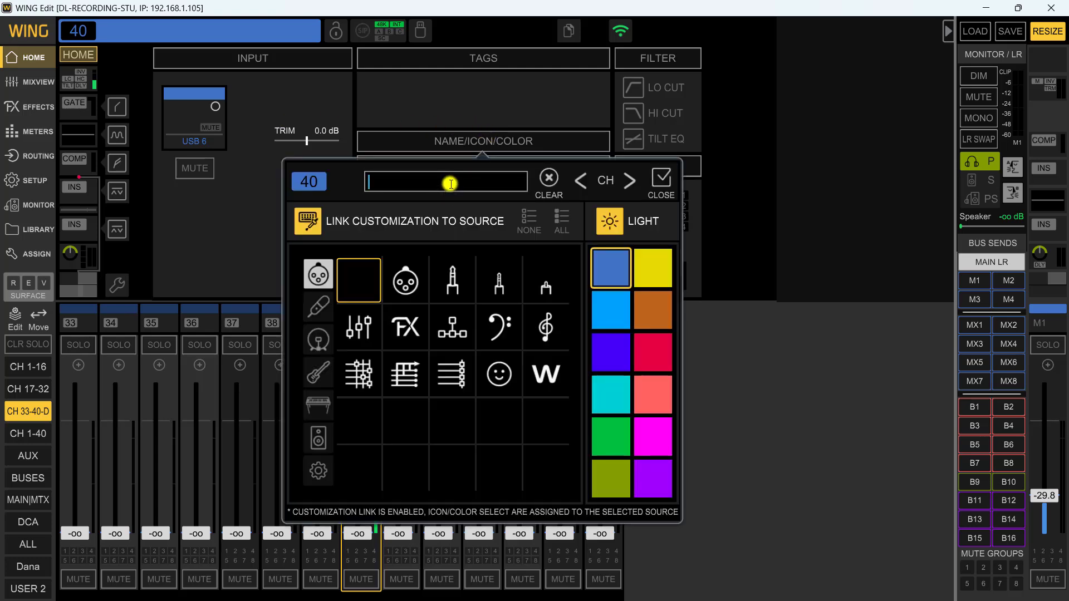
text(Click)
click(448, 331)
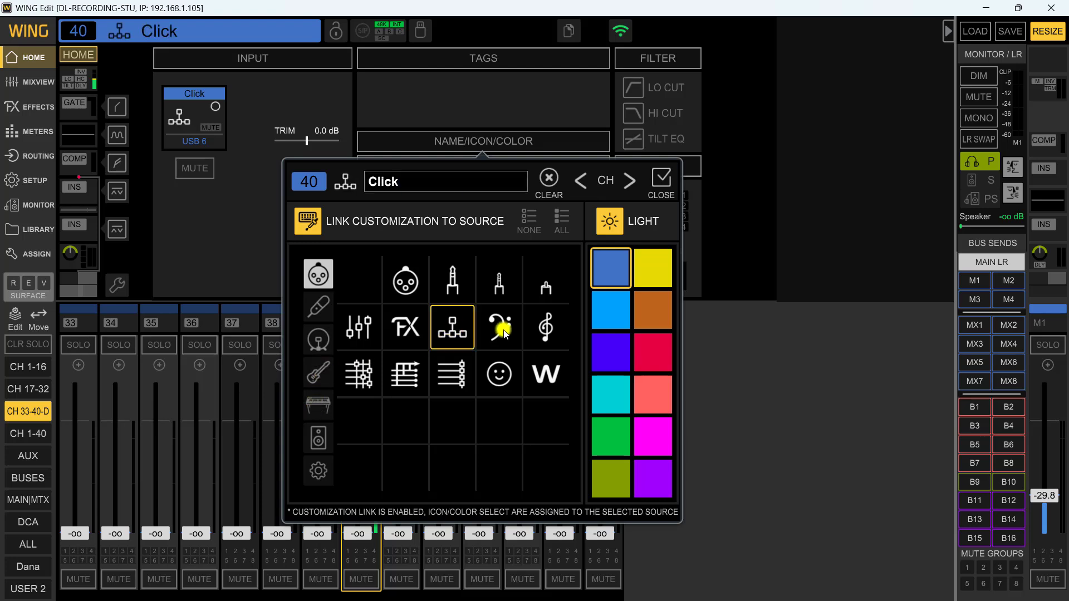
click(649, 268)
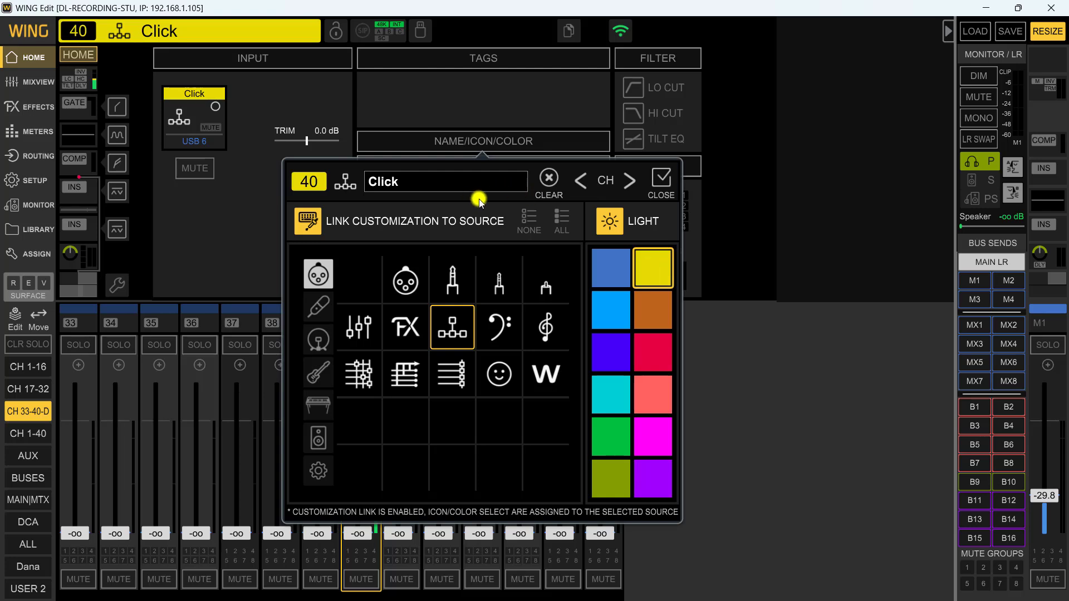
click(654, 192)
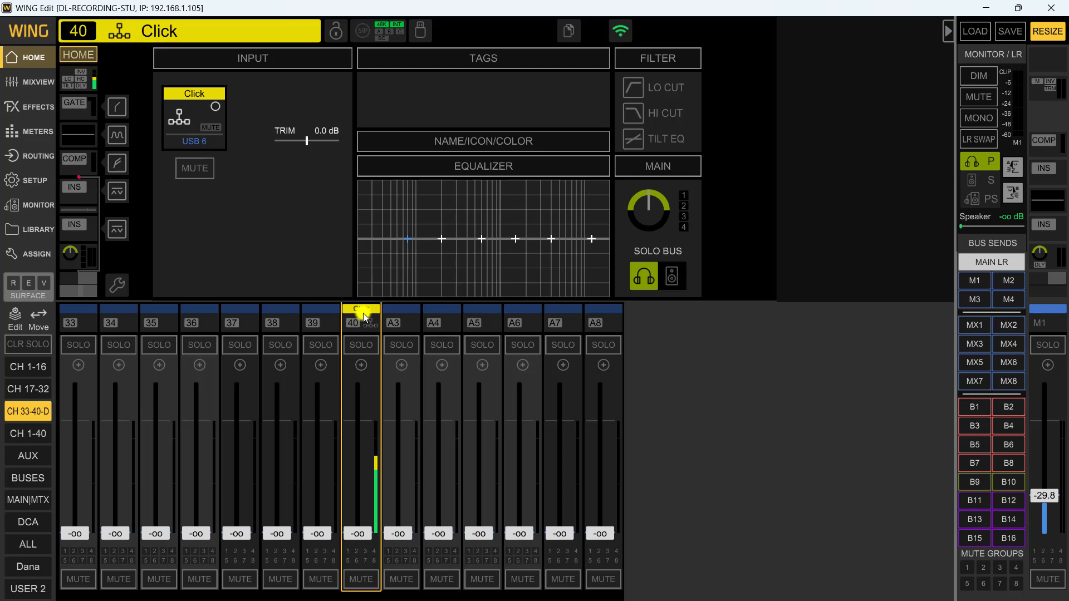
- Assign source A 1 from the AES50 A group as the main input of channel 2
click(28, 366)
click(118, 313)
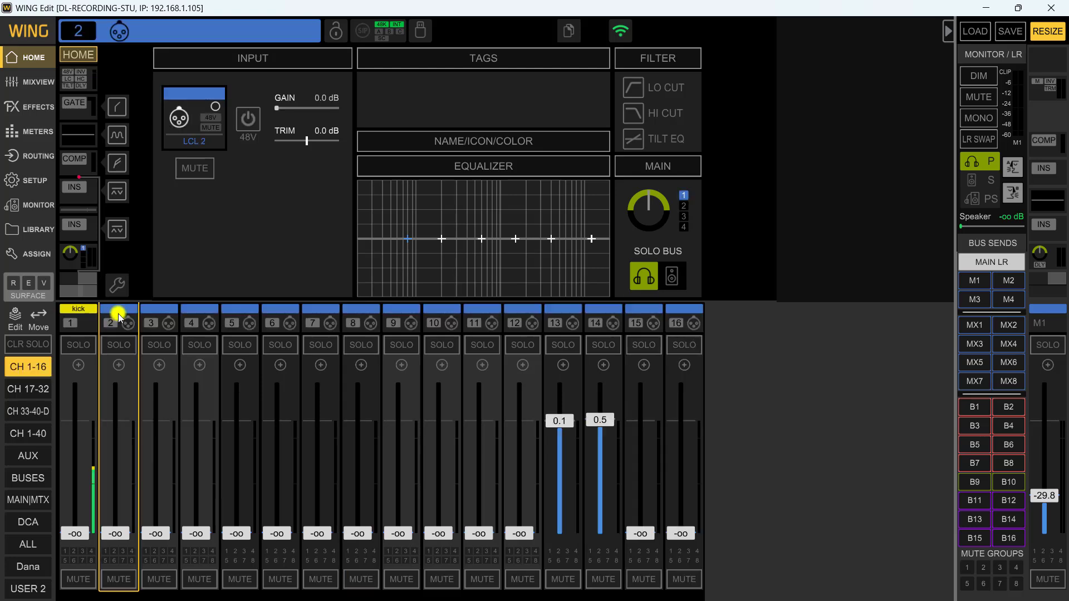
click(187, 127)
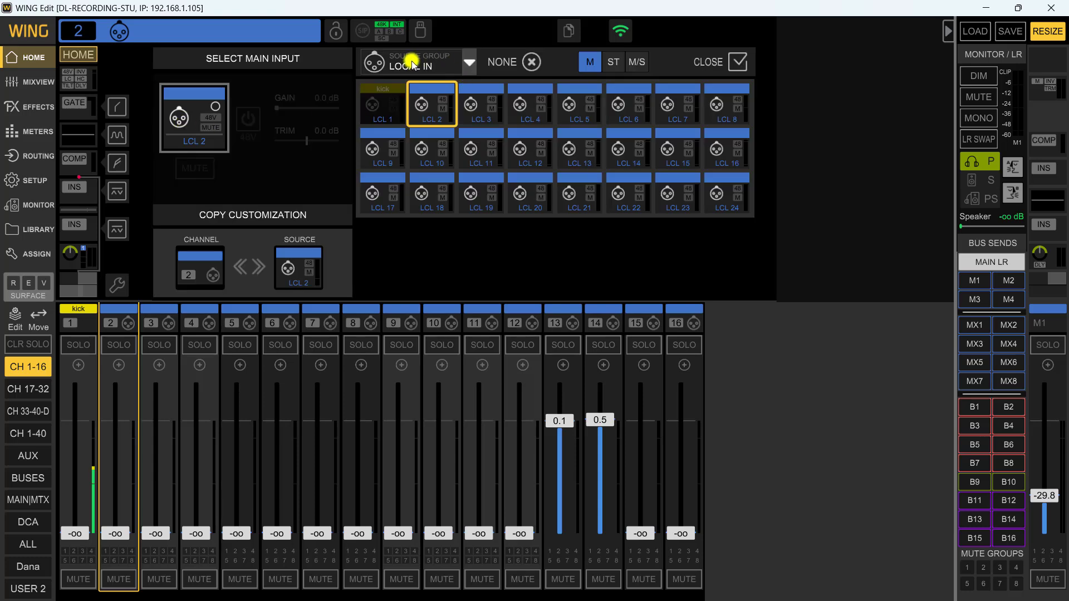
click(468, 64)
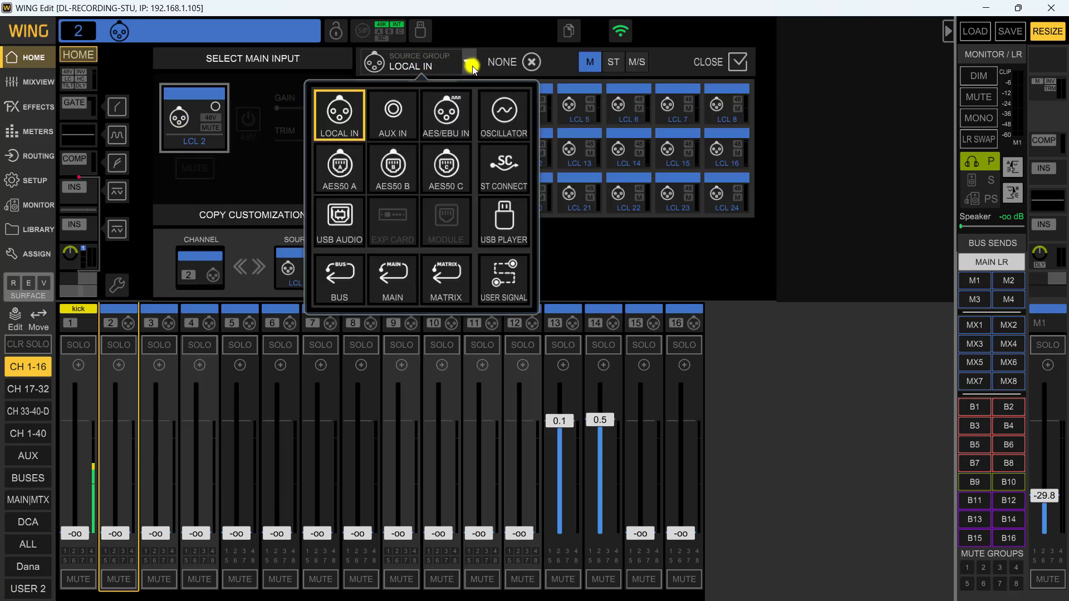
click(338, 179)
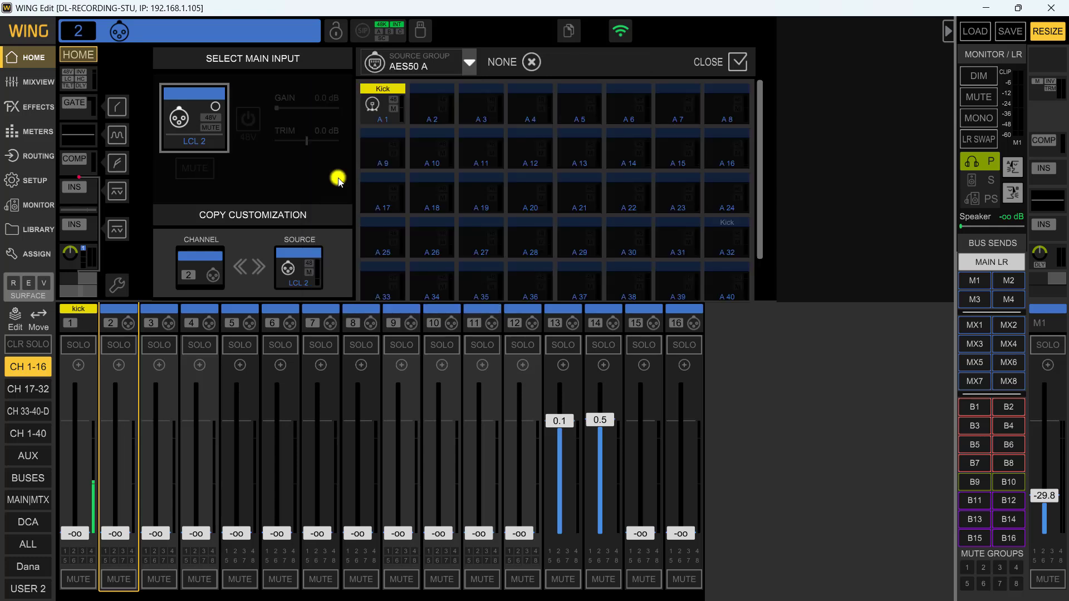
click(383, 107)
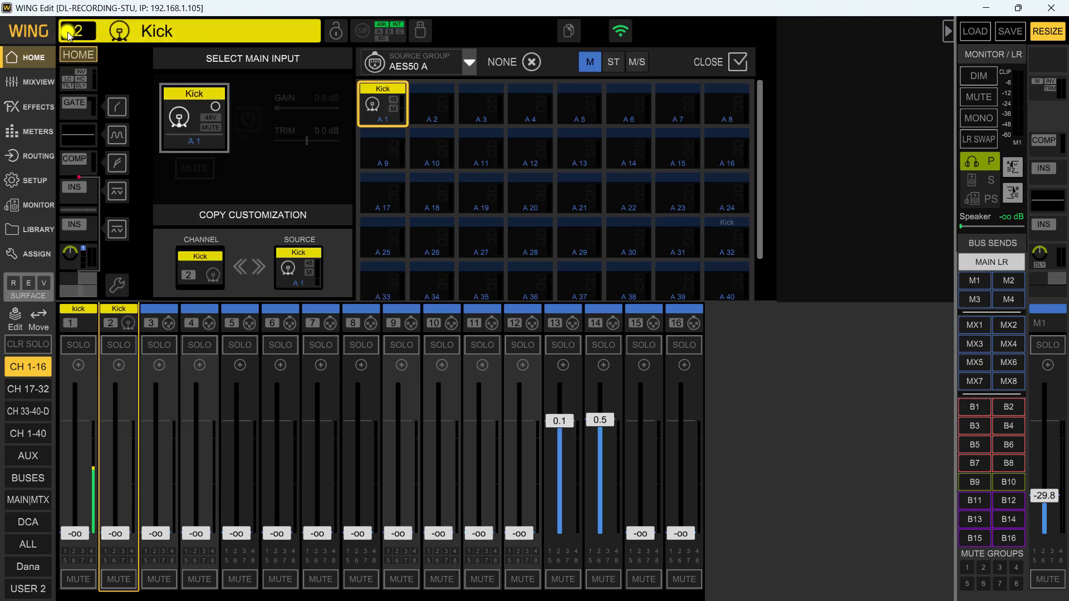
- Rename channel 2 to "Bass" and give it a round-bodied string instrument icon and the blue color
click(186, 37)
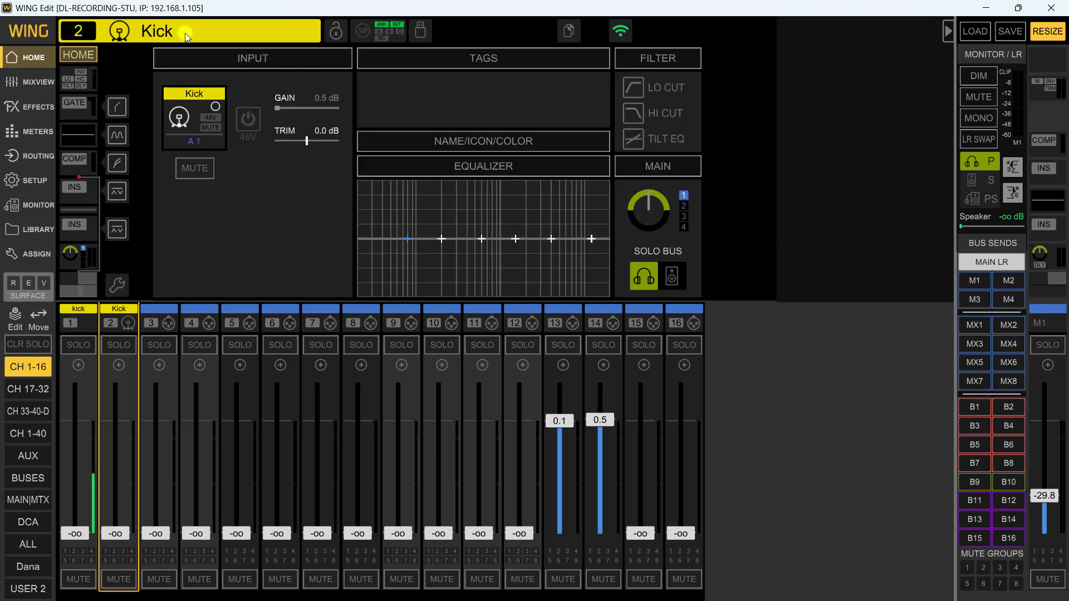
click(473, 141)
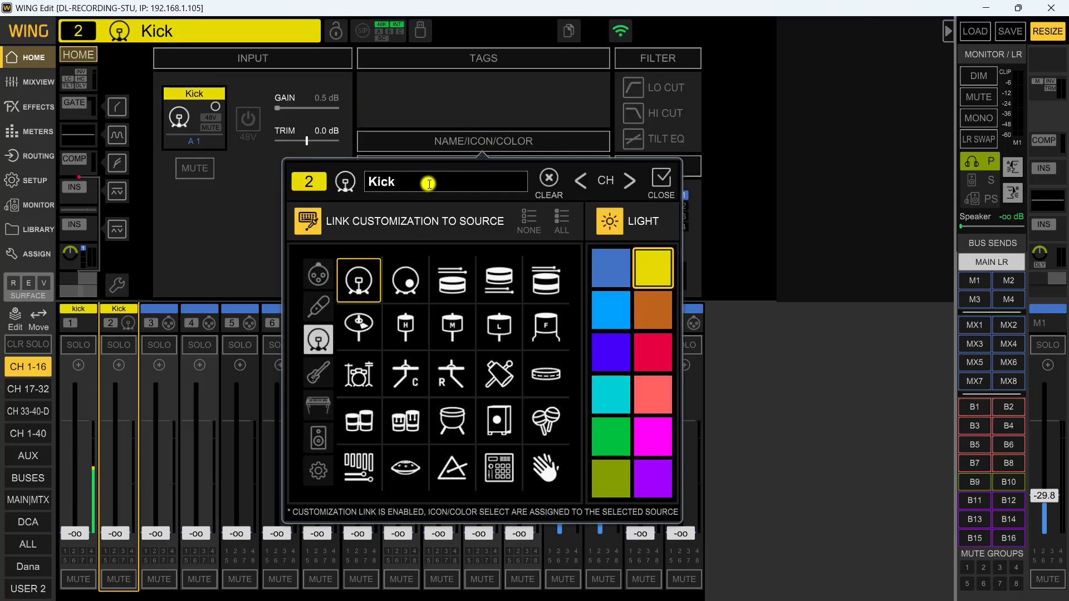
drag(407, 182, 365, 181)
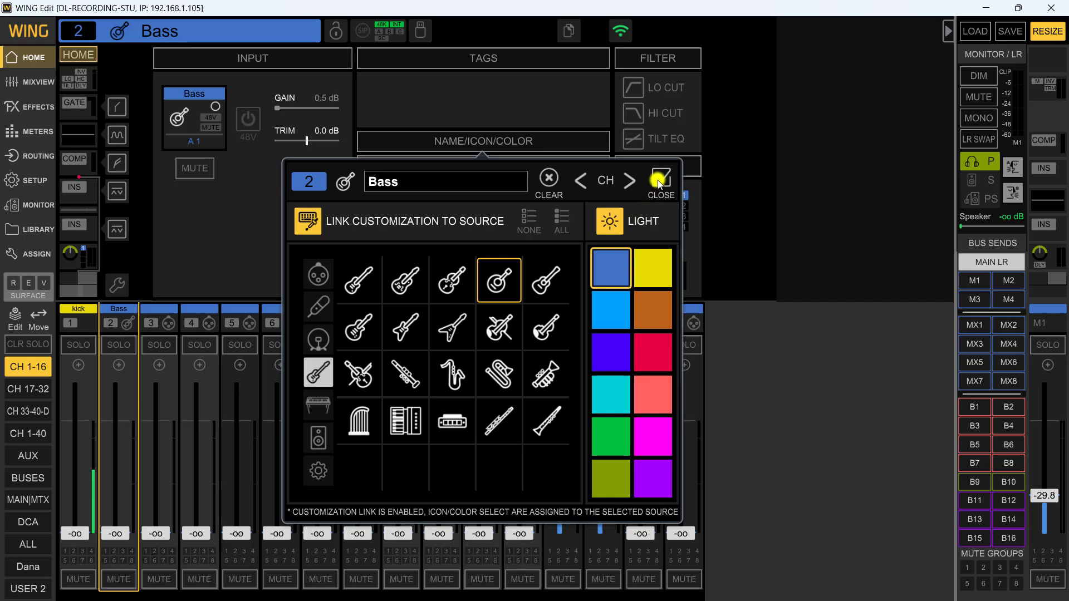
click(657, 187)
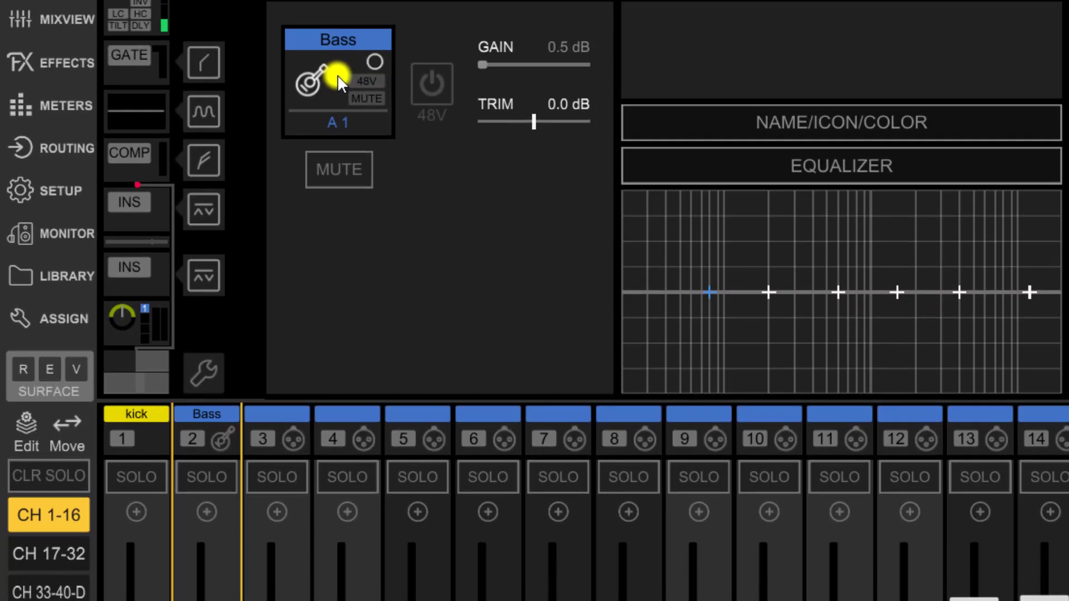
- View the main input selection of channel 2, and check the inputs of channels 23 and 24 in the CH 17-32 layer
click(337, 75)
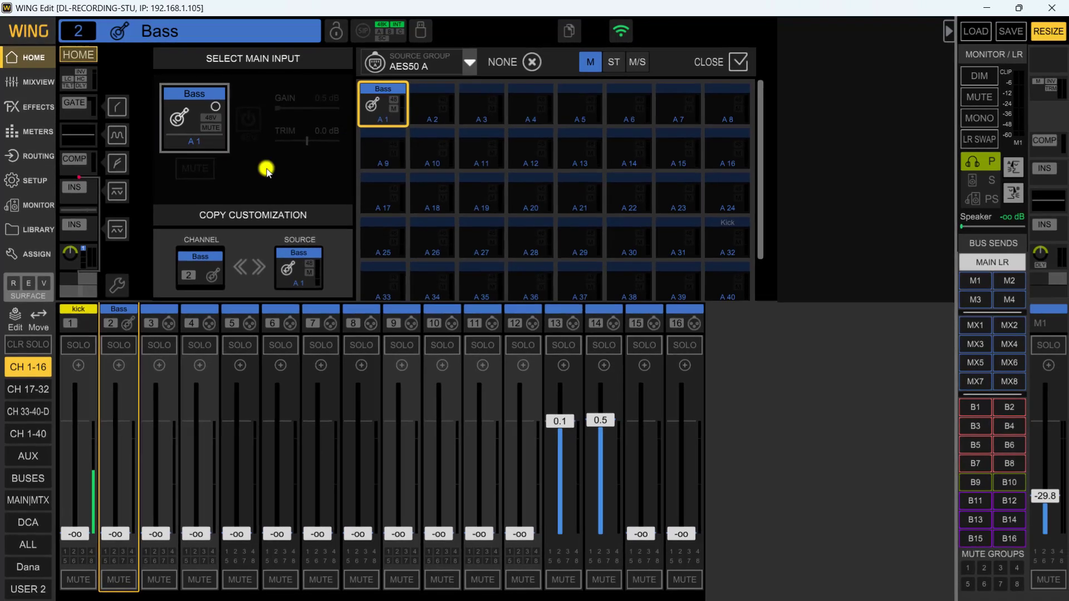
click(37, 392)
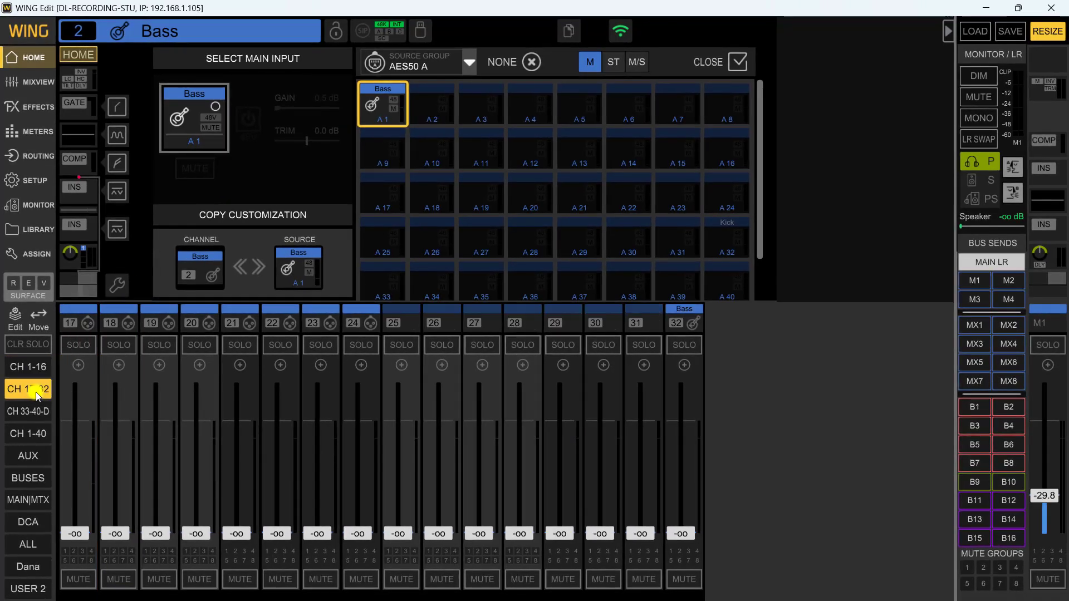
click(317, 312)
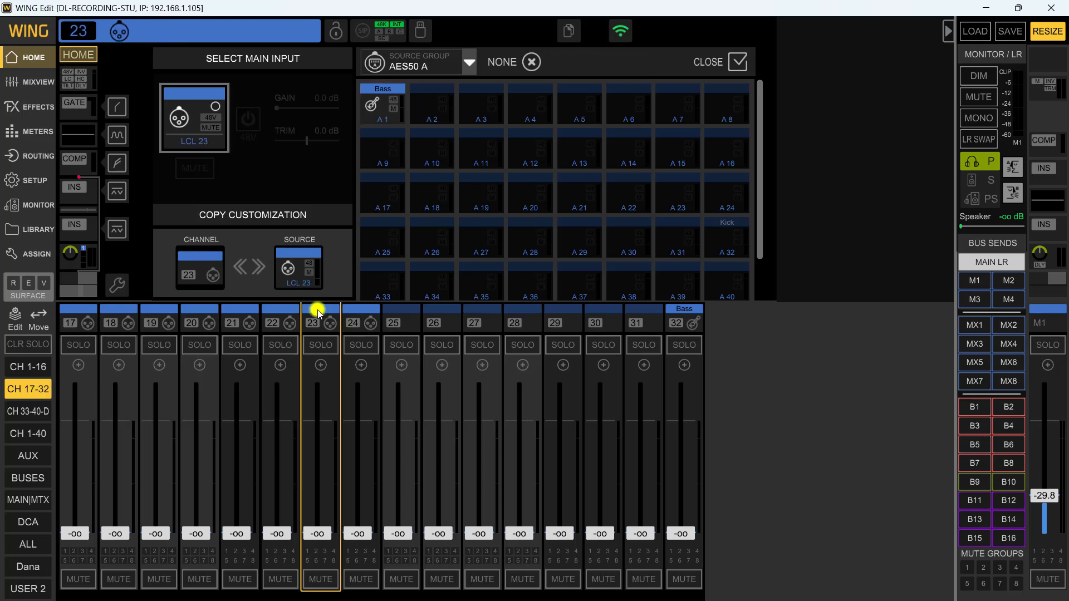
click(358, 317)
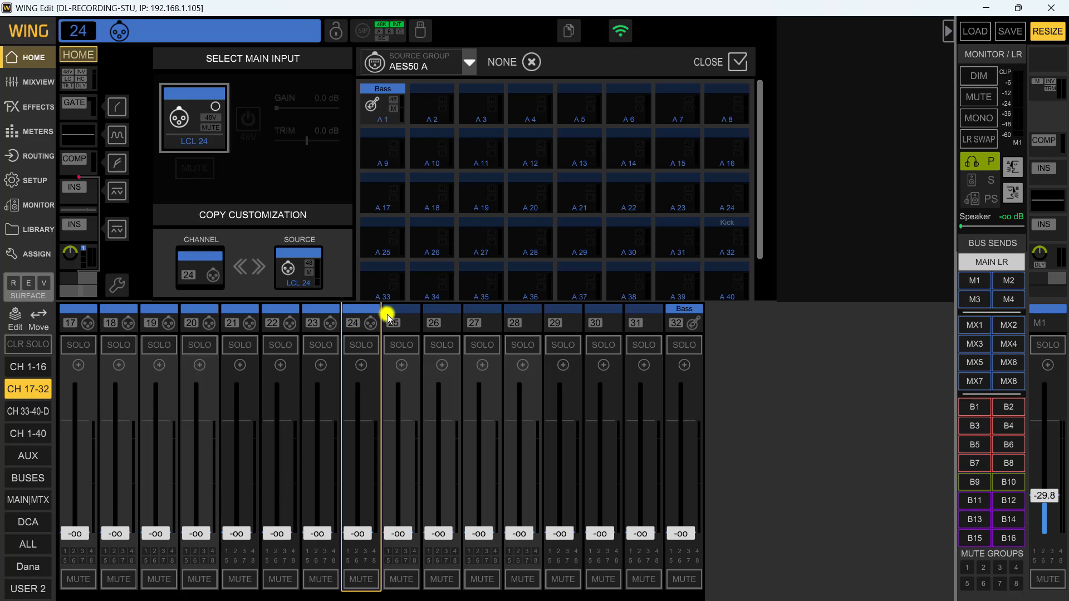
- Assign source A 17 from the AES50 A group as the main input of channel 25
click(405, 318)
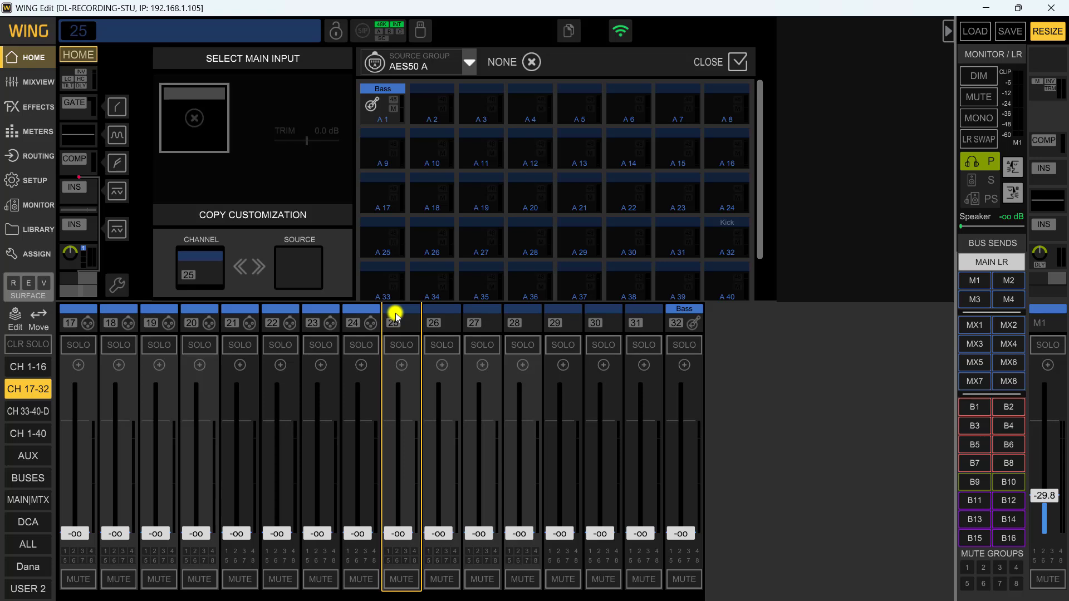
click(195, 118)
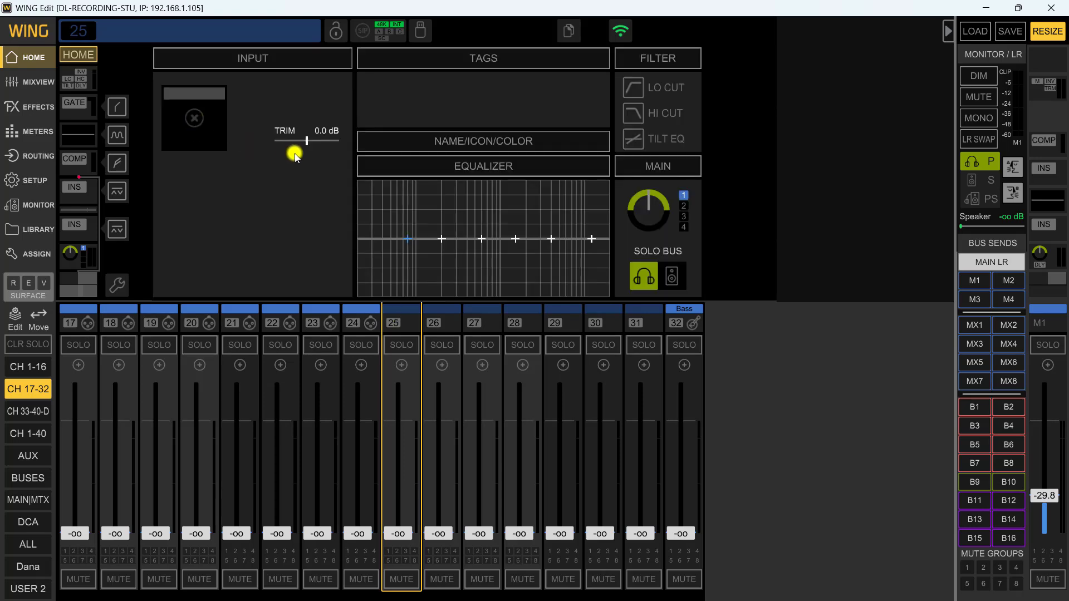
click(196, 121)
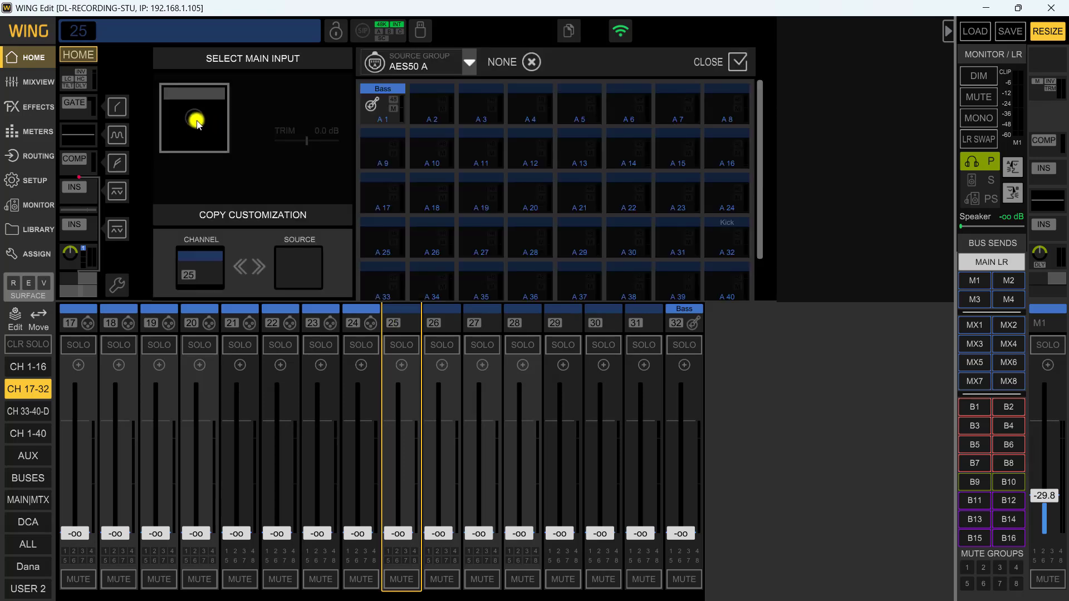
click(385, 195)
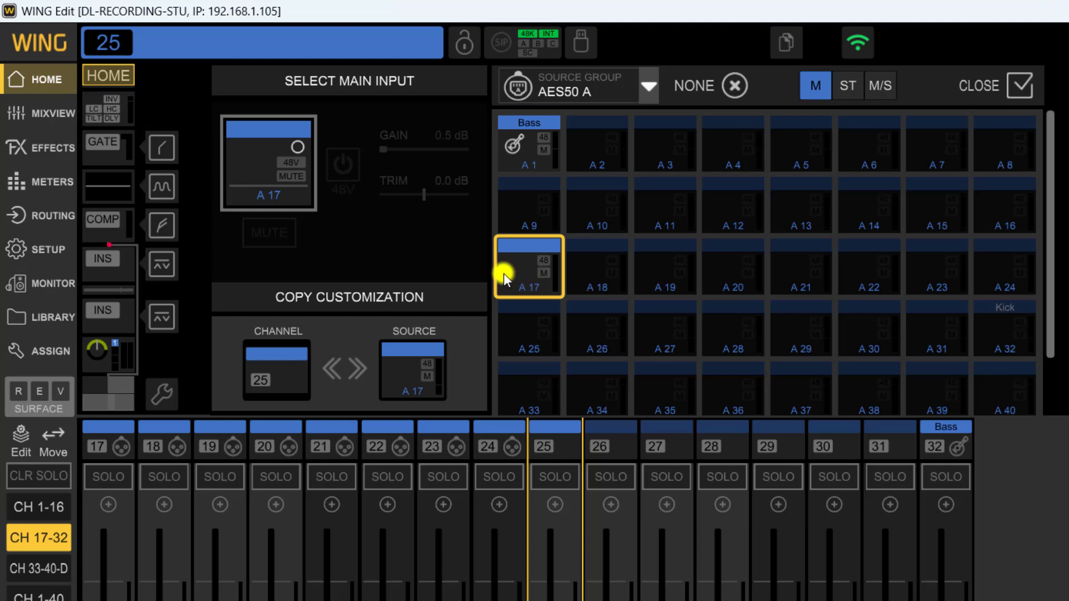
- Show the Main source group for channel 3 in the CH 1-16 layer and raise the kick channel's fader to 1.6 dB
click(40, 505)
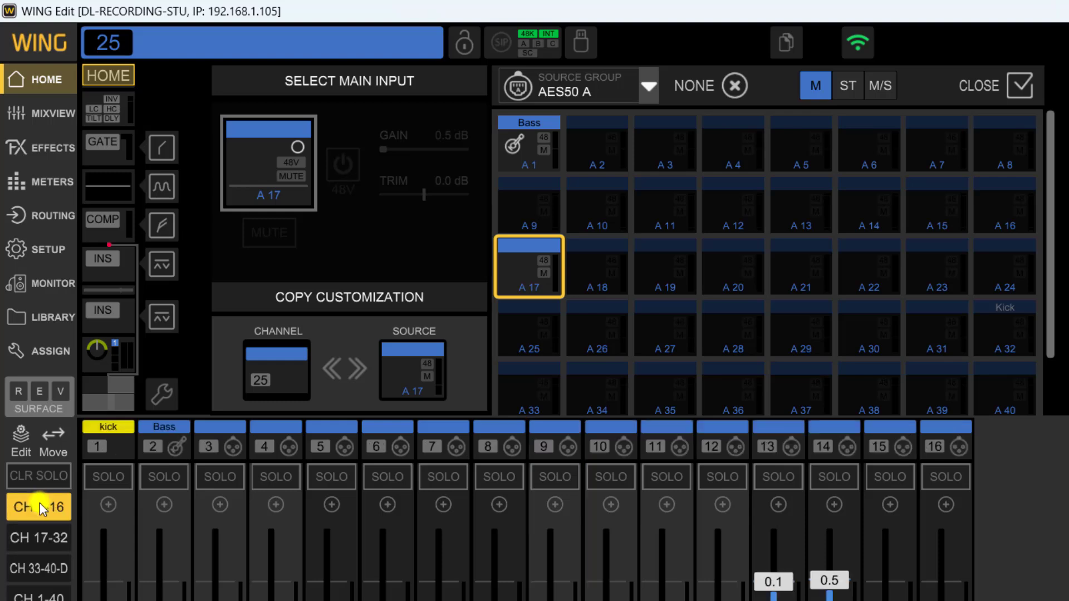
click(172, 425)
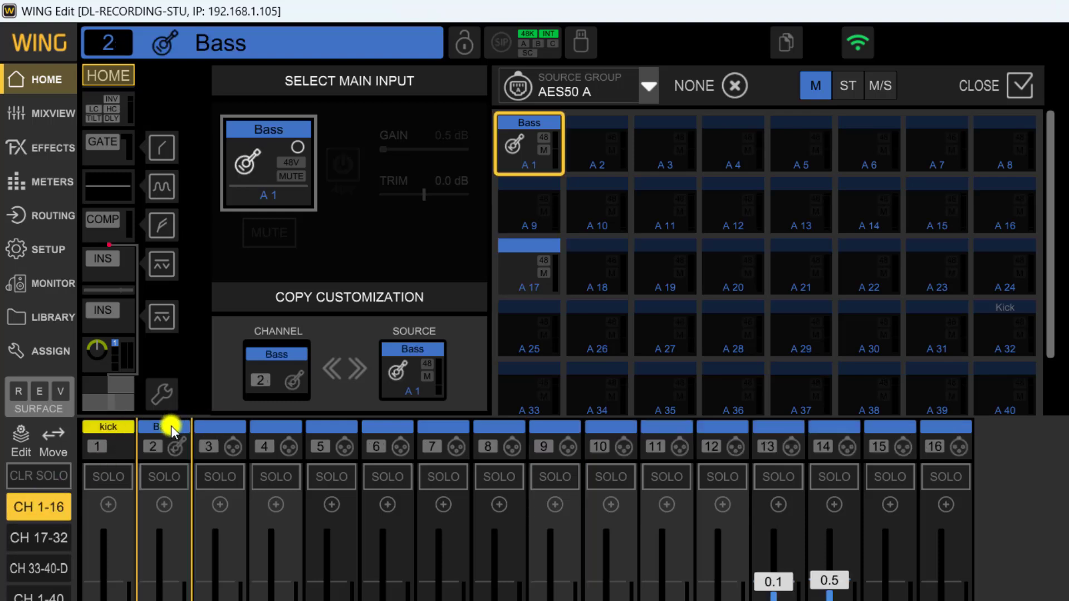
click(216, 426)
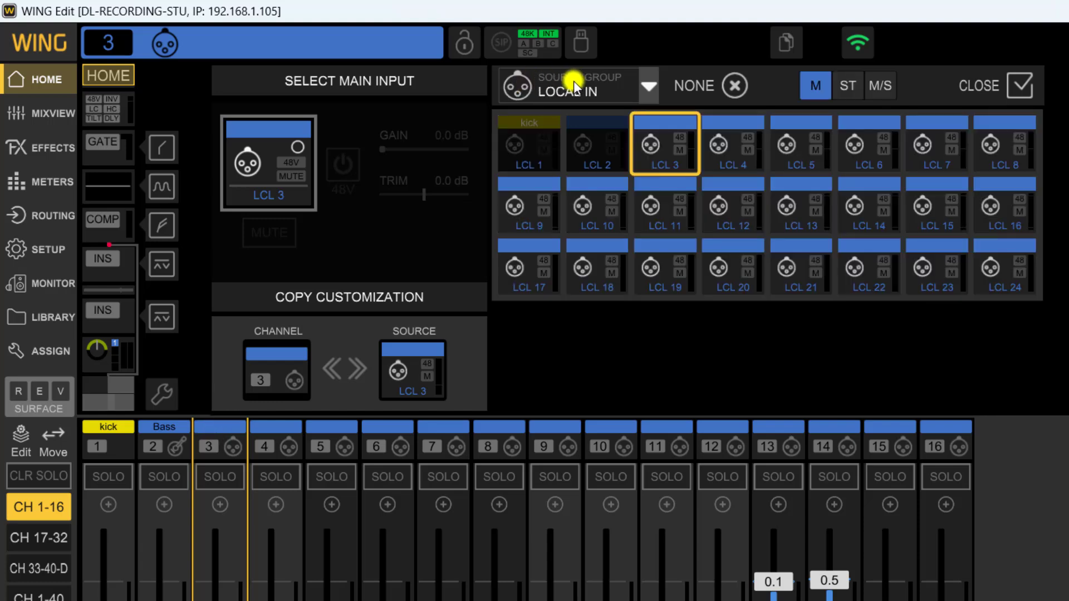
click(644, 85)
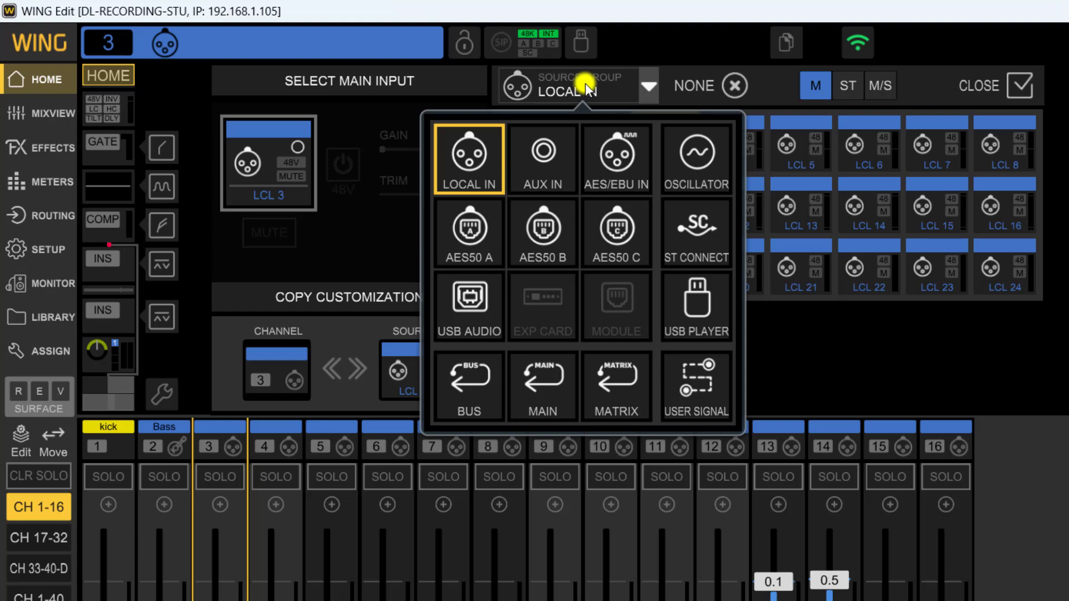
click(543, 379)
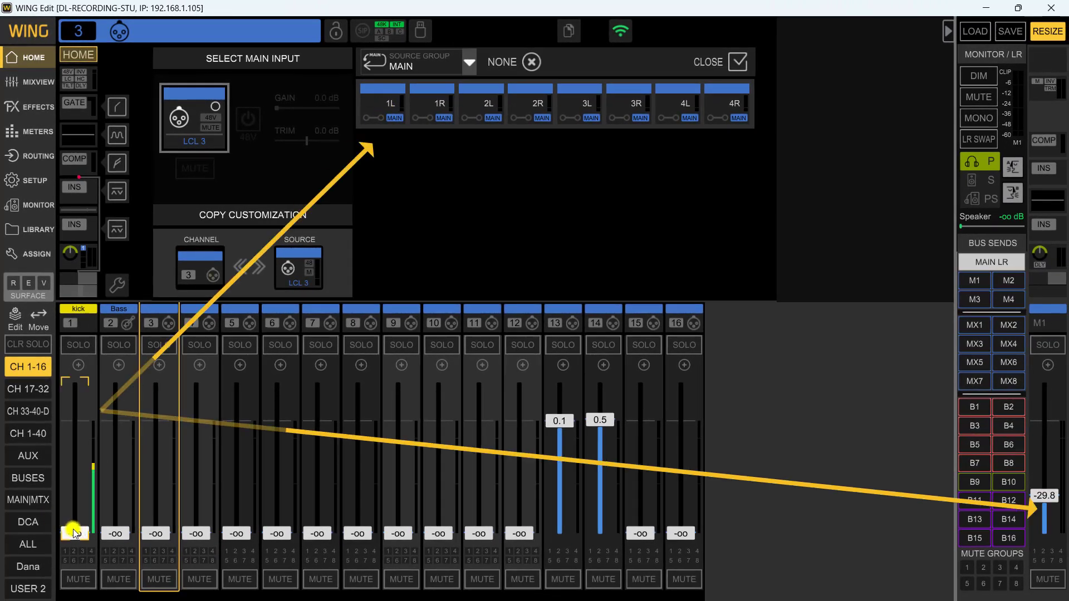
drag(75, 534, 101, 416)
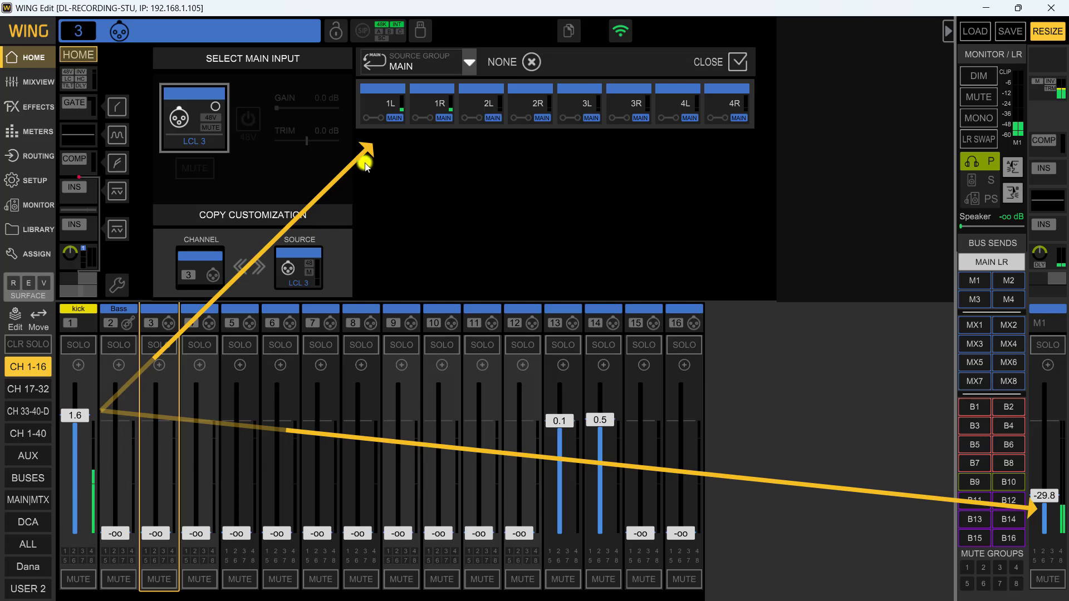
- Assign the Main 1L/1R pair as the main input of channel 3
click(390, 104)
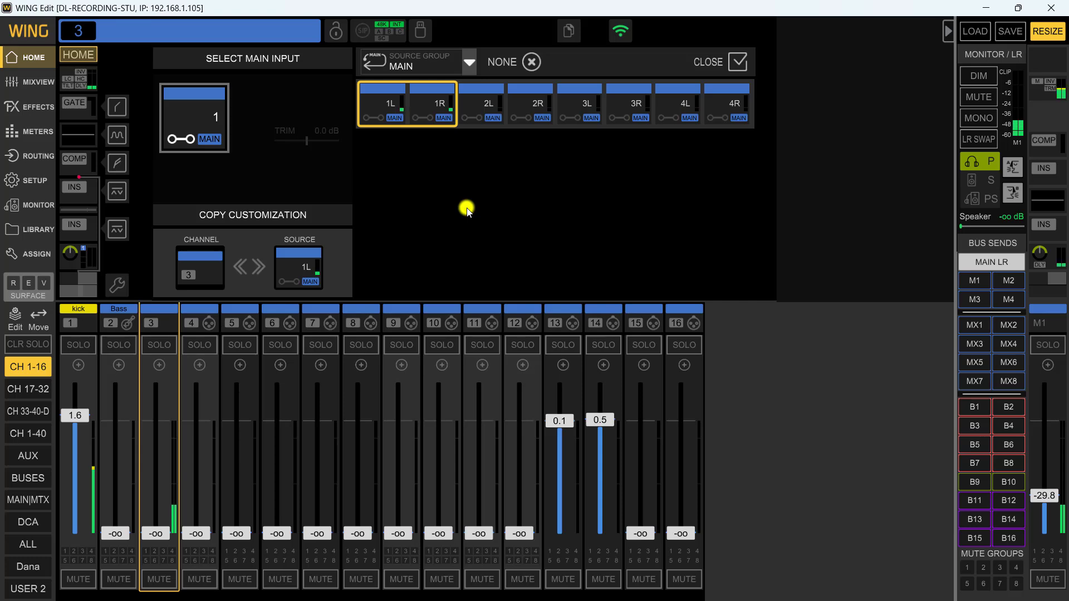
click(183, 28)
click(199, 123)
- Assign SC 1 from the ST CONNECT source group as the main input of channel 3
click(469, 64)
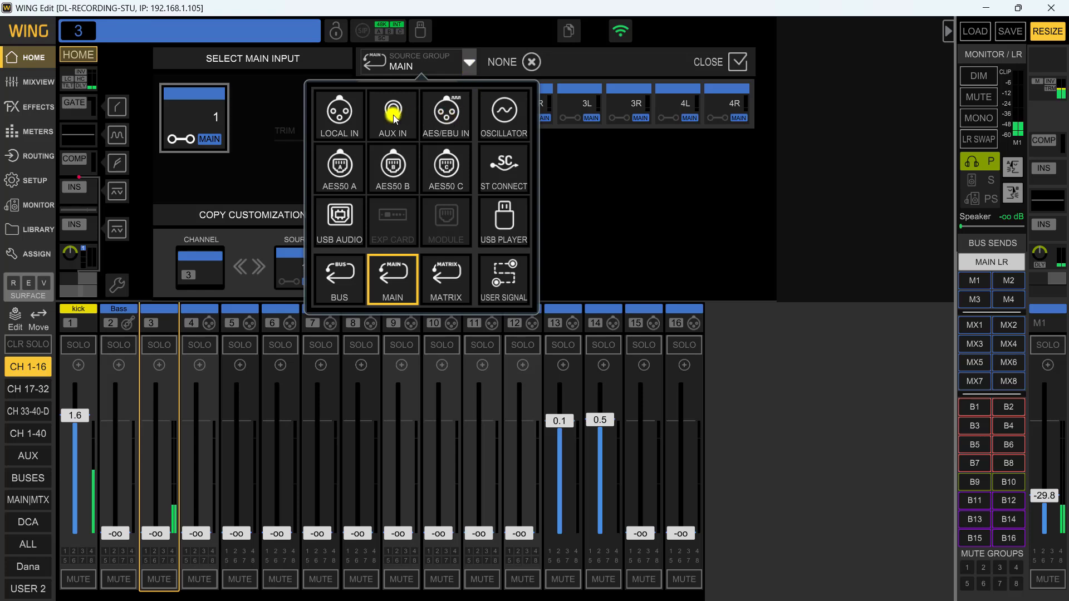
click(504, 167)
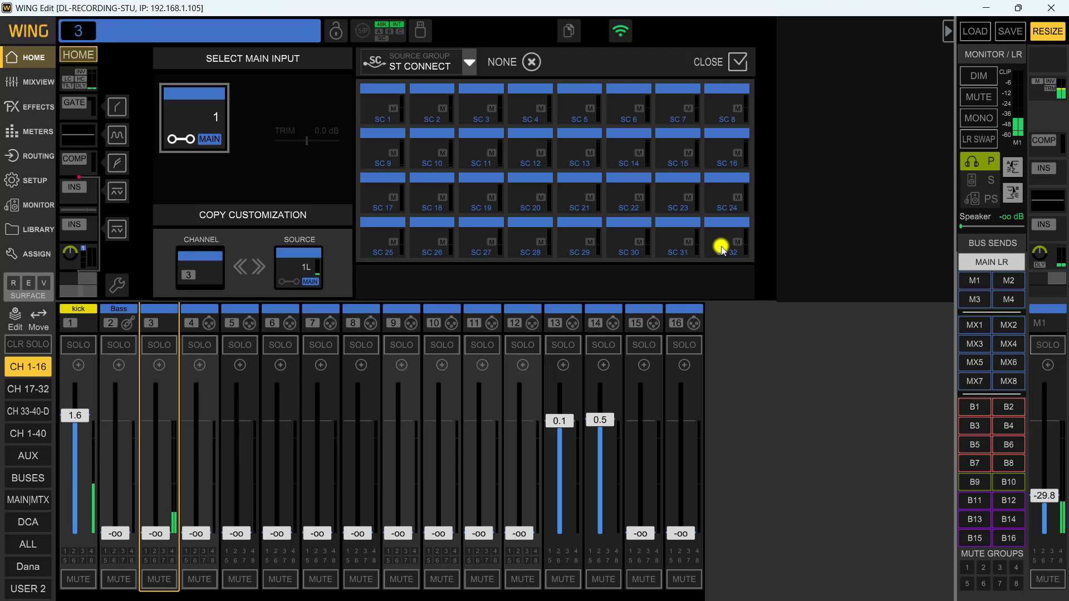
click(380, 113)
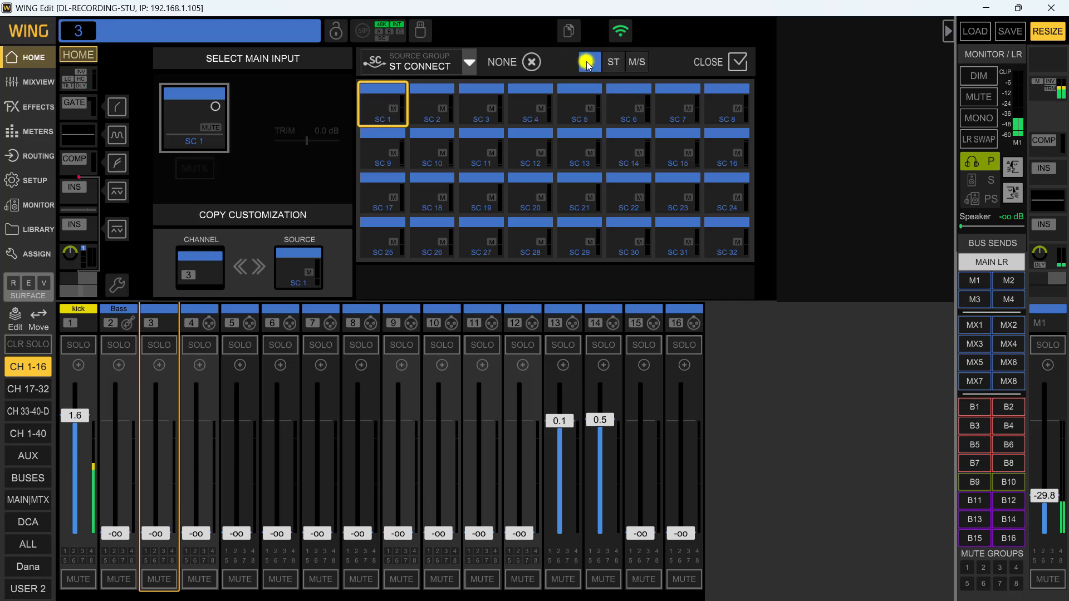
- Switch the mode of channel 3's SC 1 source to stereo, back to mono, and to M/S
click(612, 63)
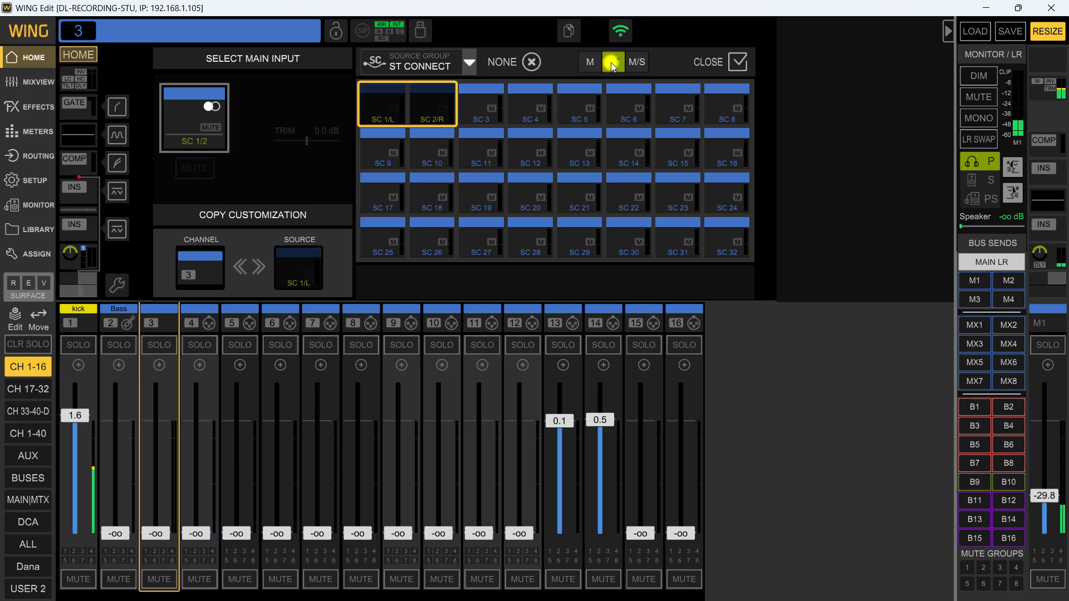
click(216, 109)
click(217, 109)
click(593, 66)
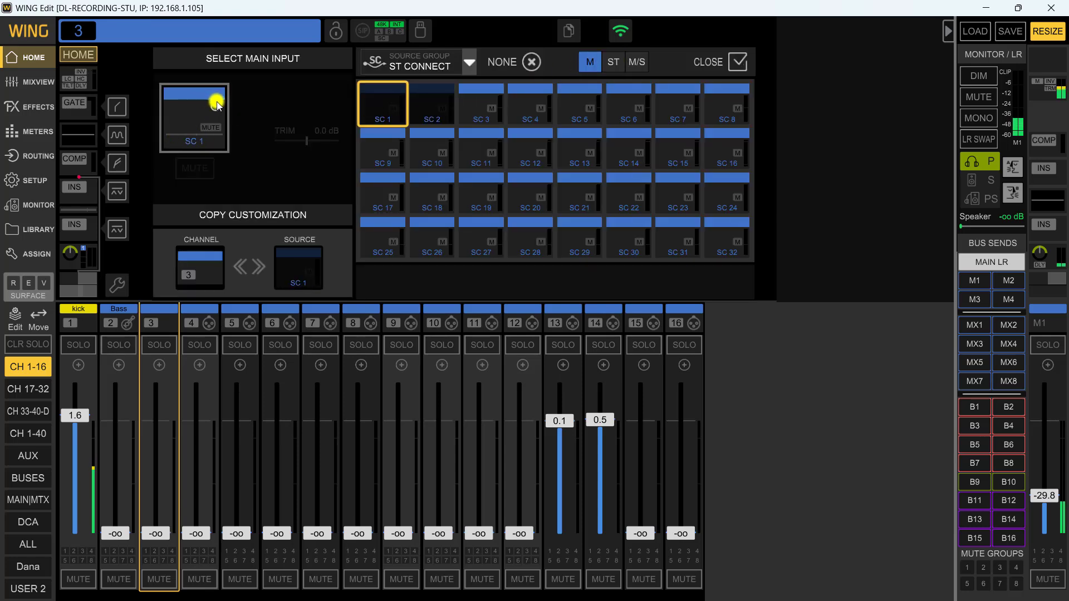
click(637, 63)
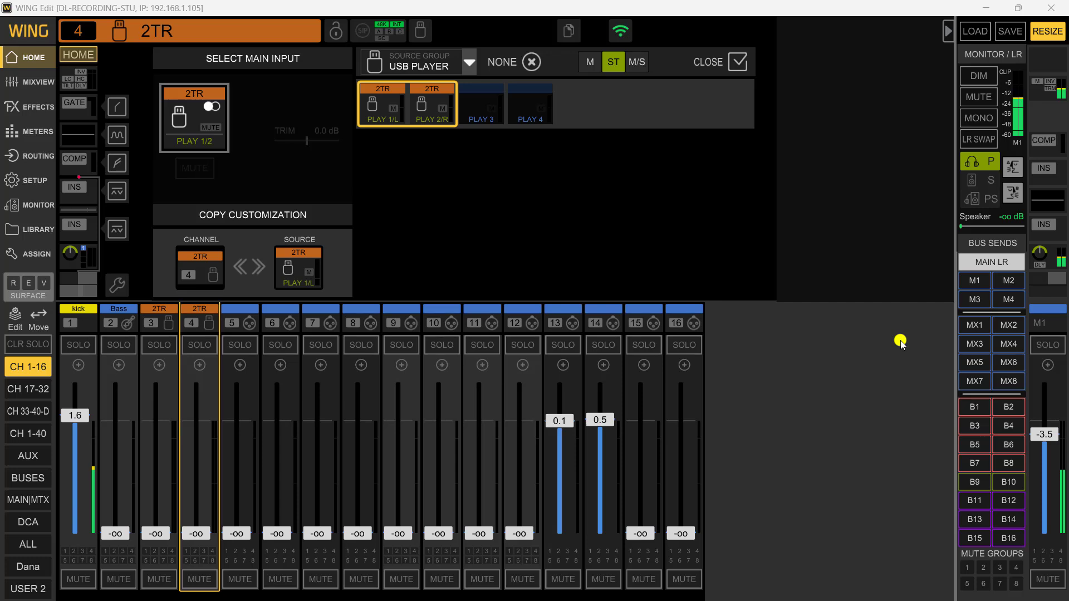
- Initialize the console with all channels, sources, outputs, configuration and contents selected
click(390, 36)
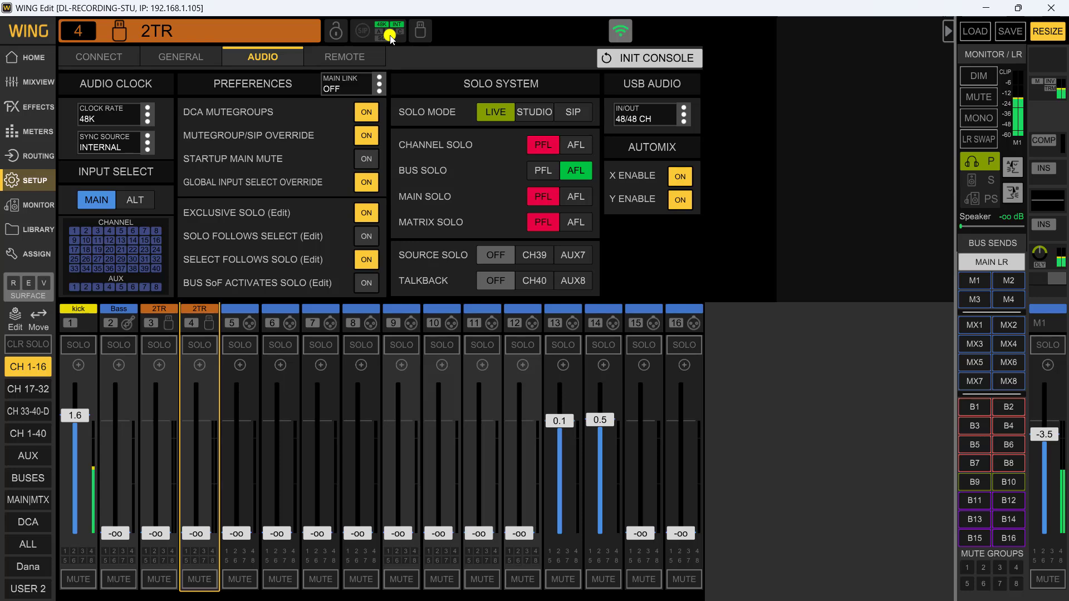
click(641, 60)
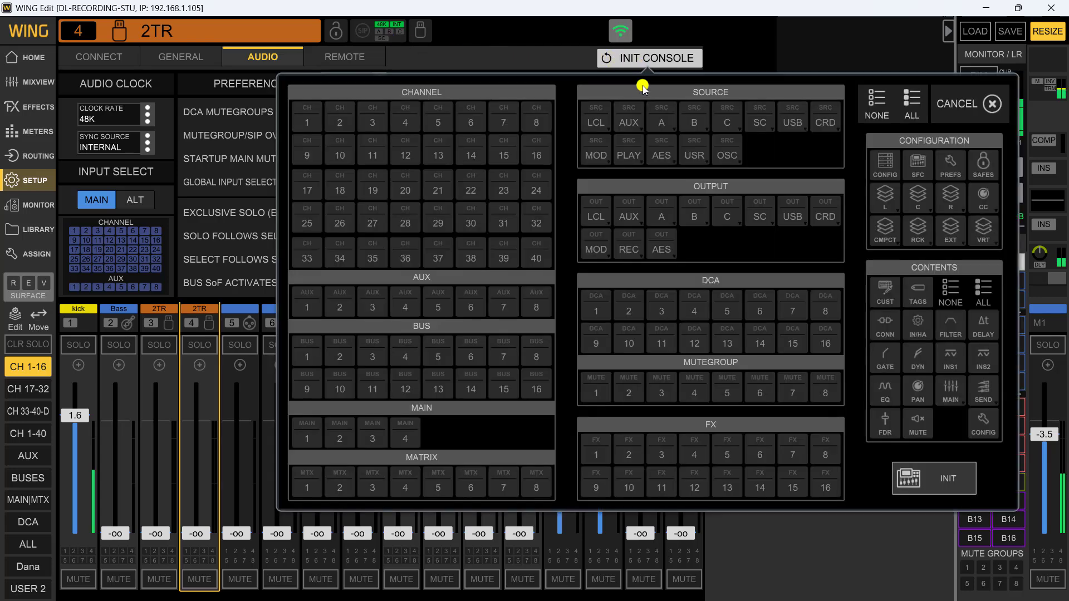
click(914, 105)
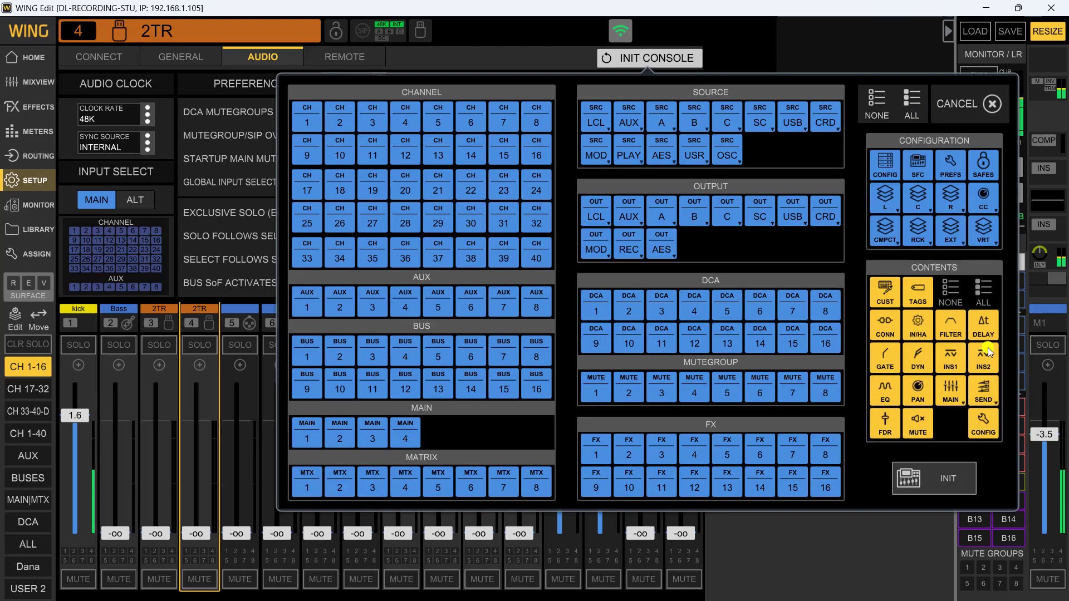
click(950, 478)
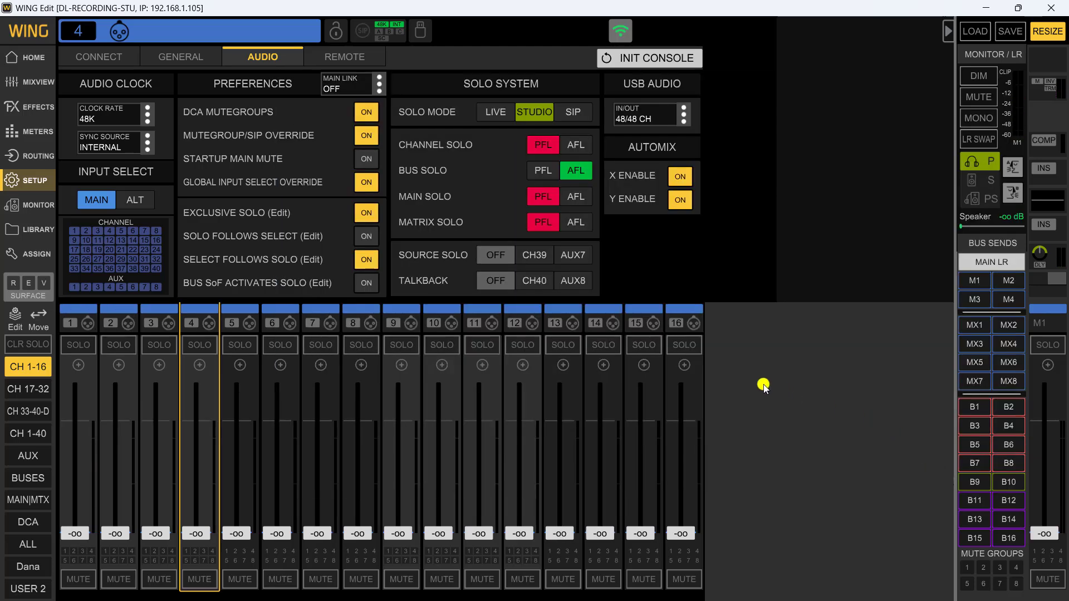
- Show the main input selection of channel 1 with the LOCAL IN sources
click(77, 308)
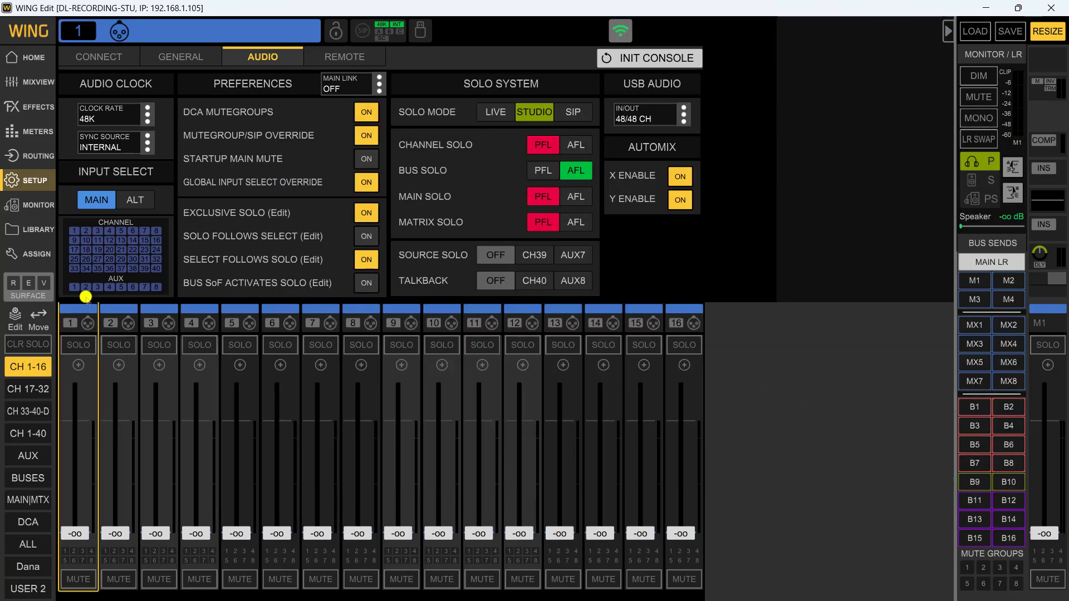
click(192, 39)
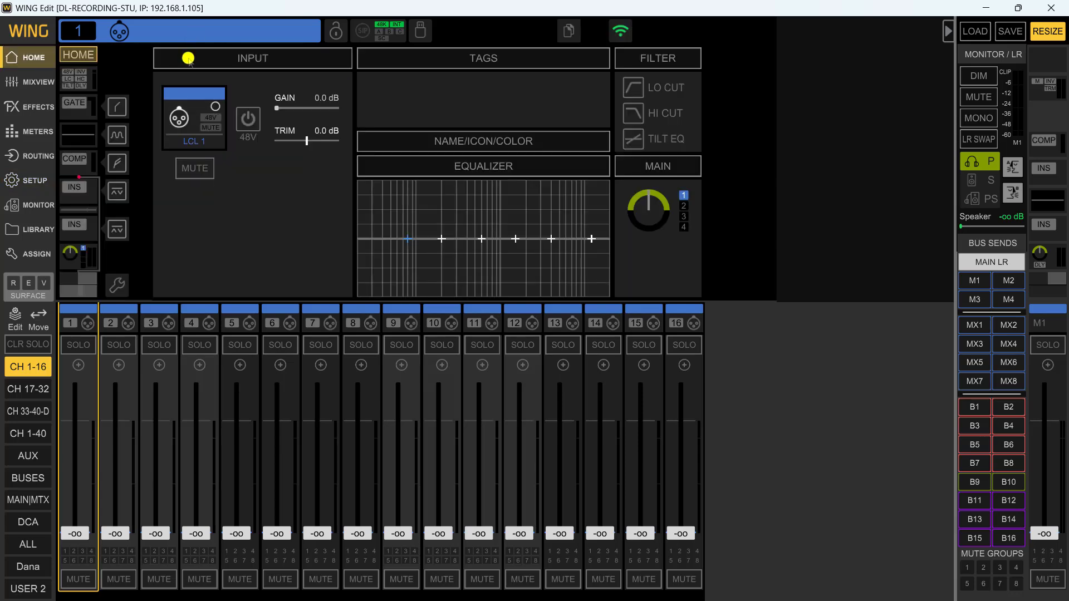
click(184, 127)
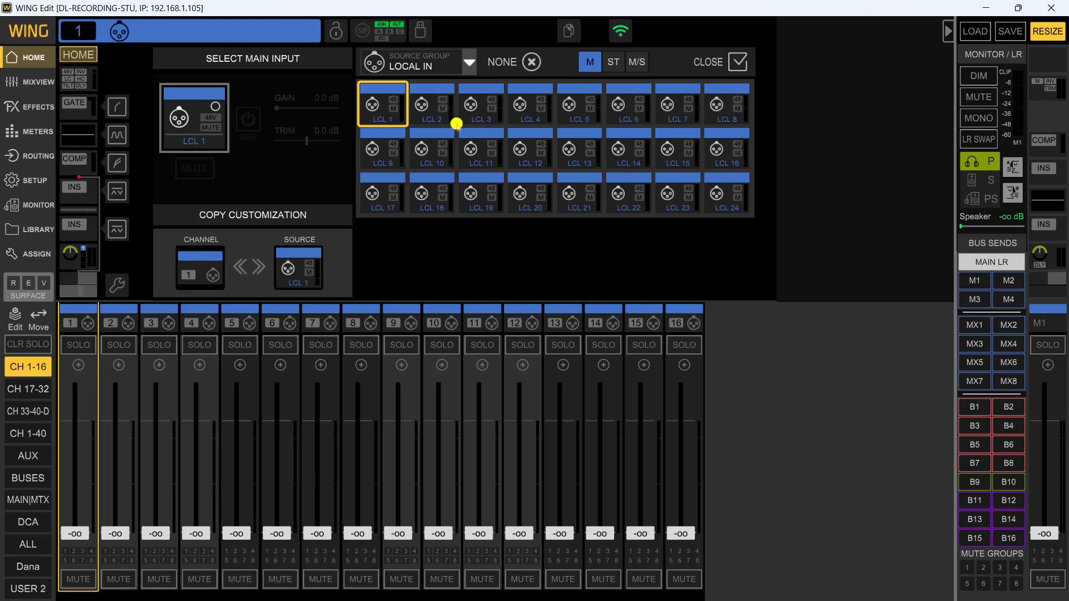
- Assign source A 1 from the AES50 A group as the main input of channel 17
click(29, 389)
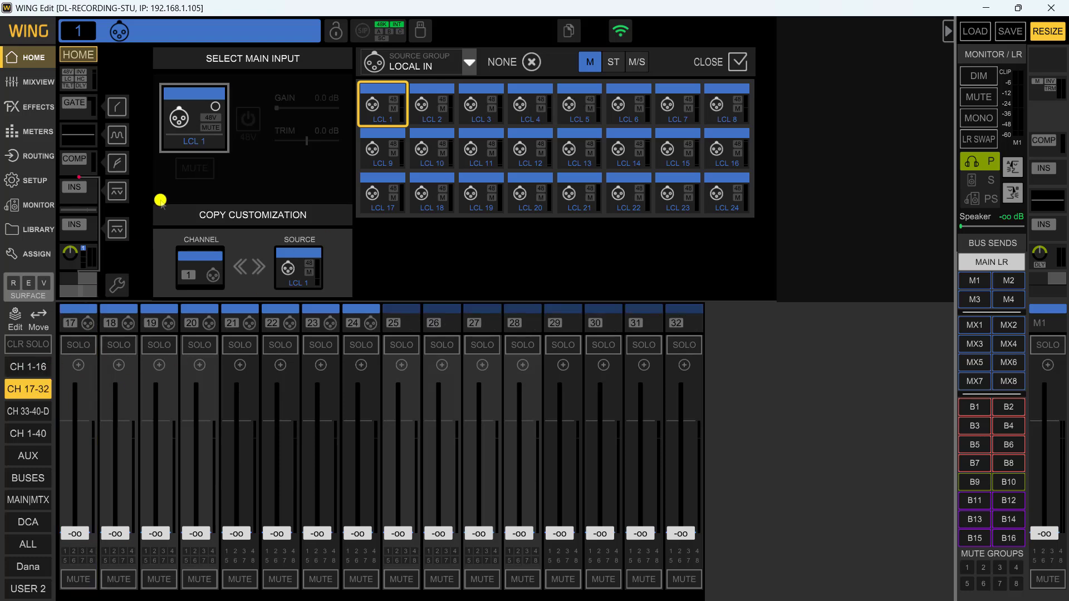
click(75, 327)
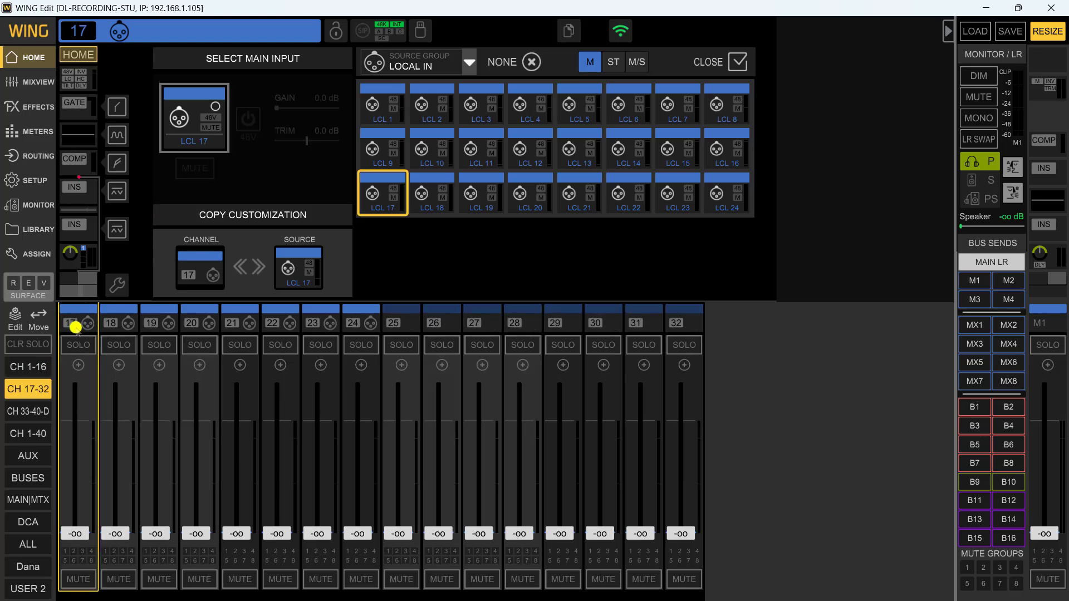
click(191, 128)
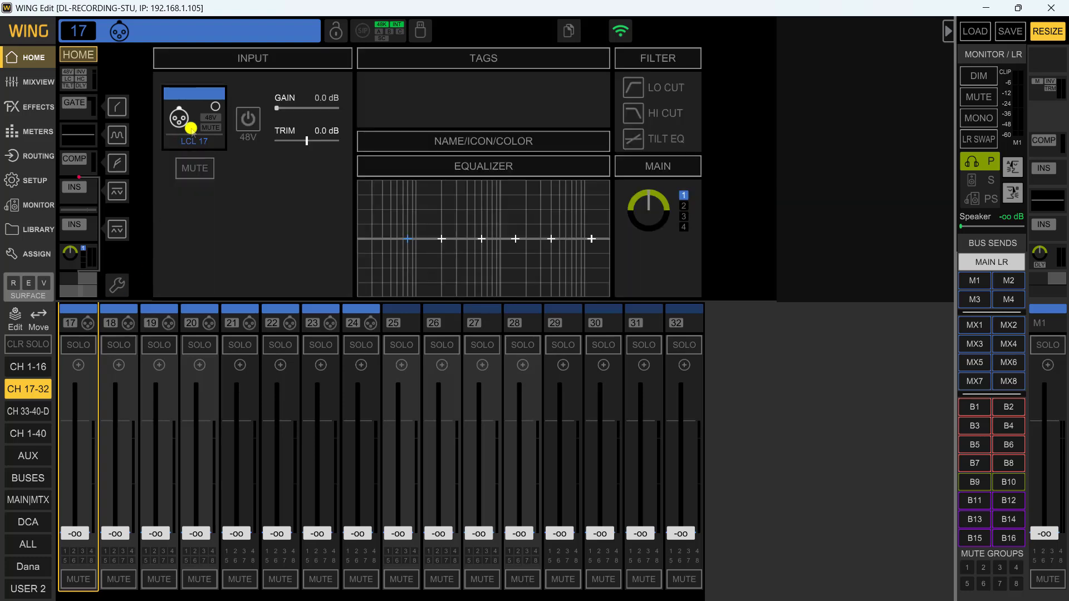
click(190, 129)
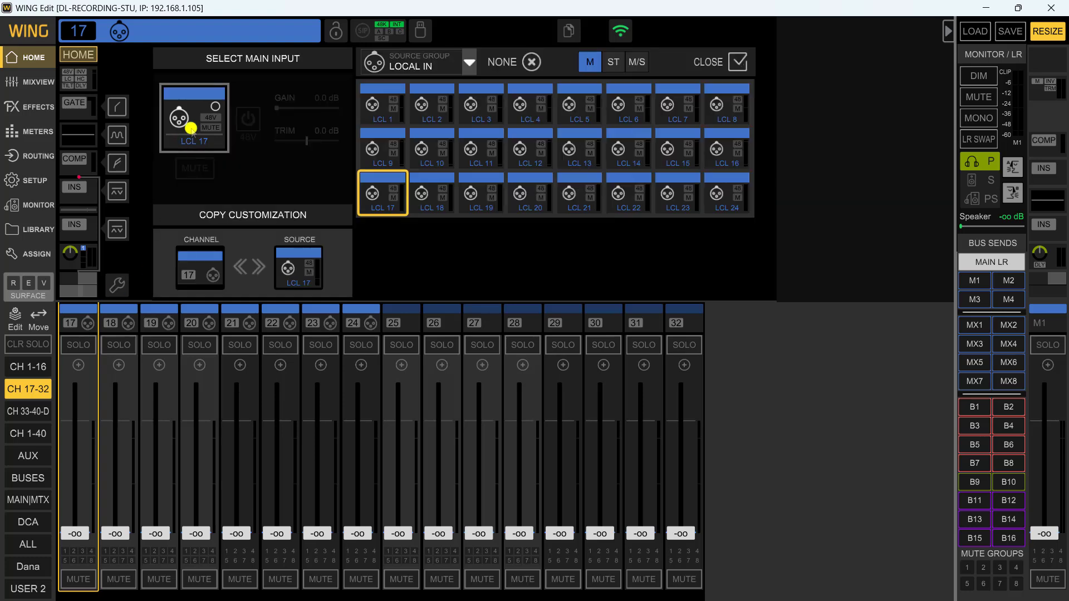
scroll(382, 109, down, 3)
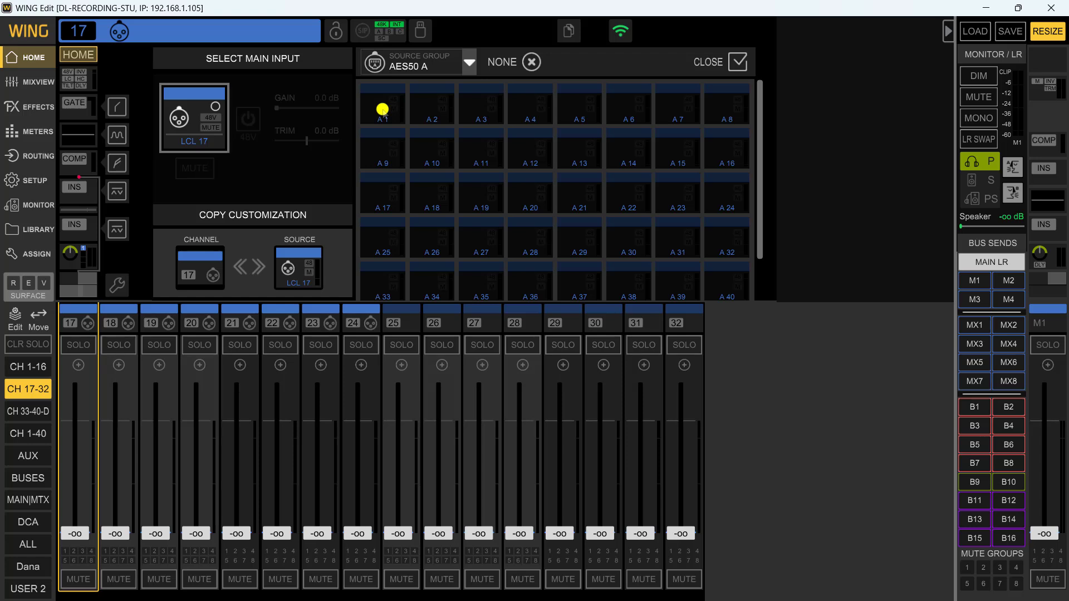
click(382, 109)
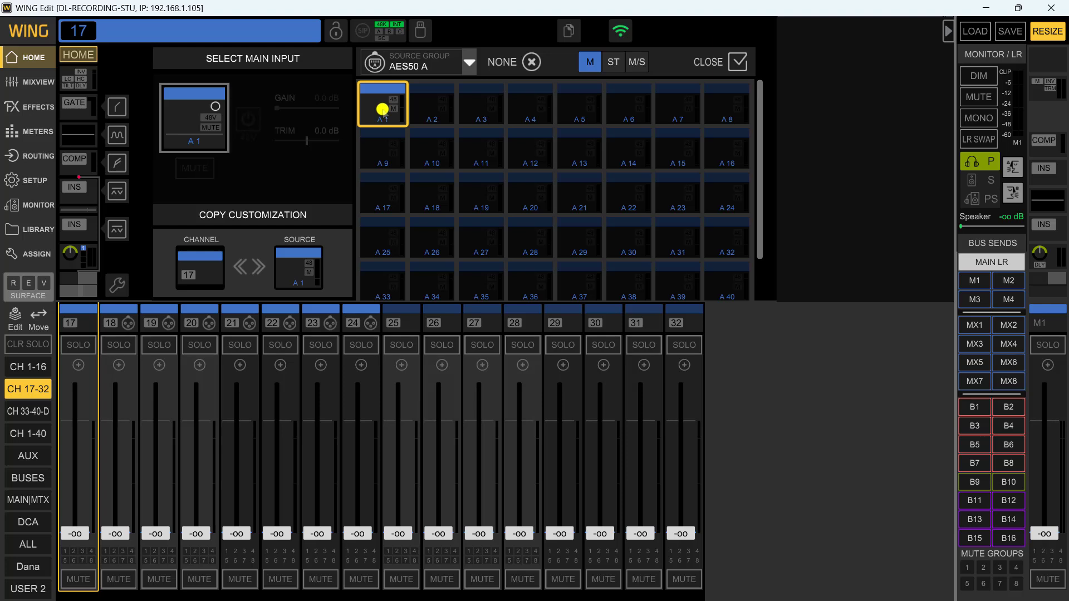
- Assign source A 2 to channel 18 as its main input, and replace it with A 16 from AES50 A
click(128, 309)
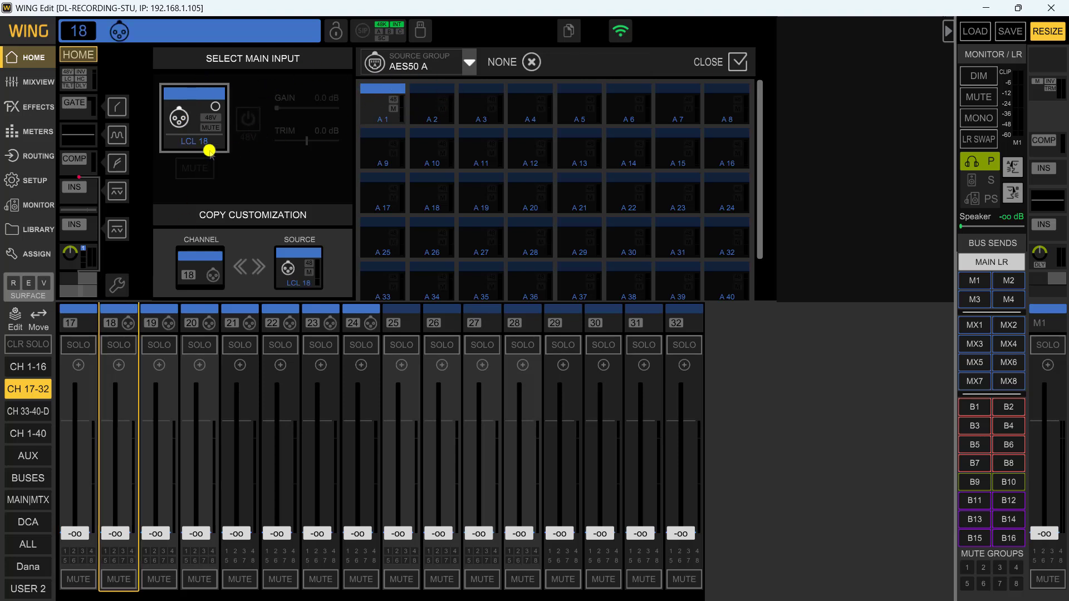
click(437, 113)
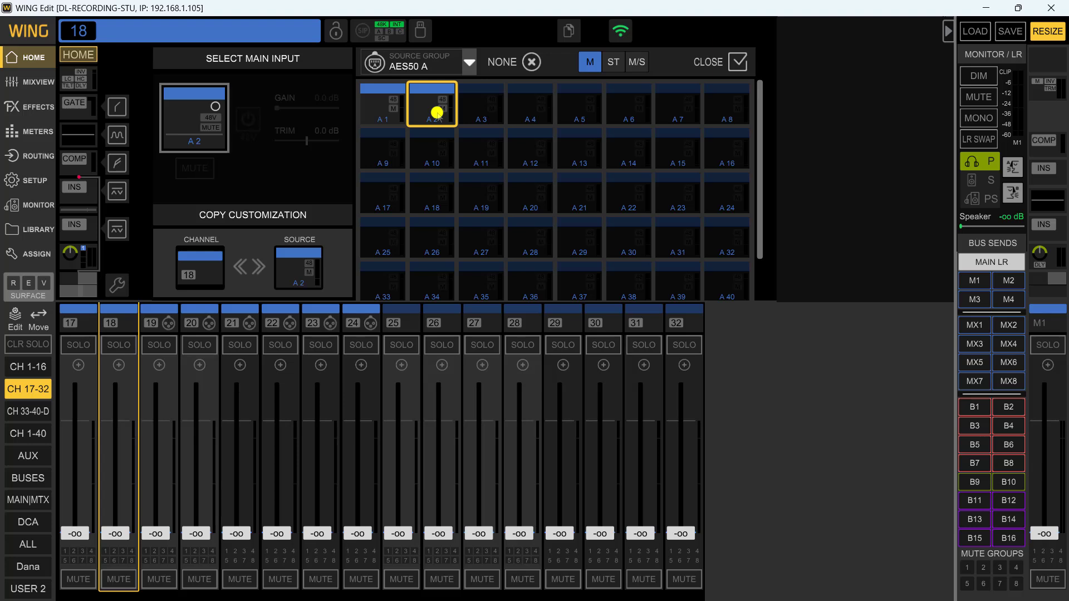
click(723, 162)
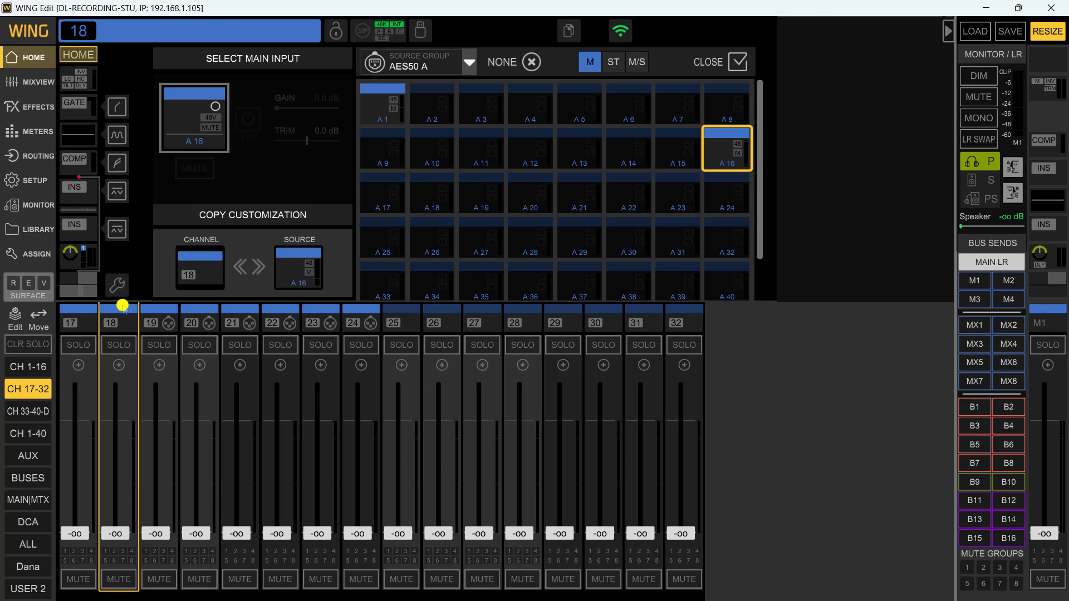
- Assign USB 6 from the USB AUDIO group as the main input of channel 19
click(155, 322)
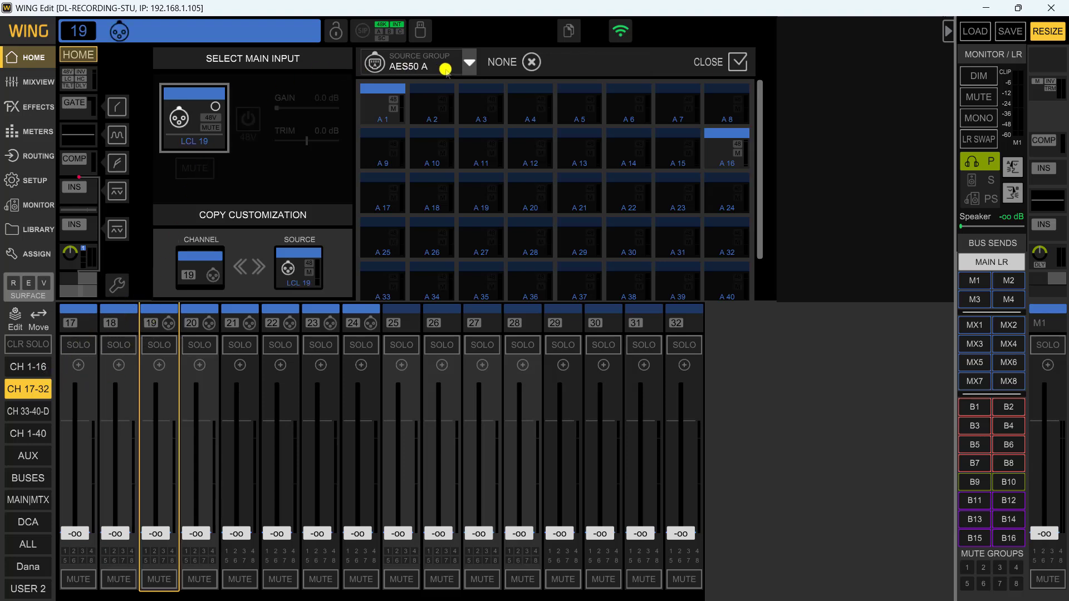
click(470, 65)
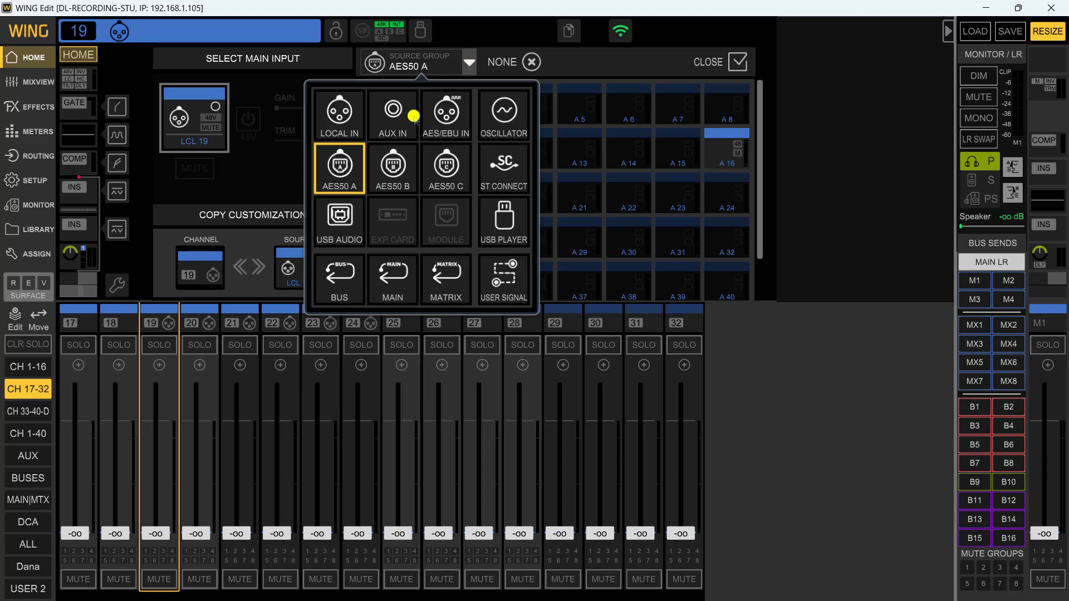
click(341, 220)
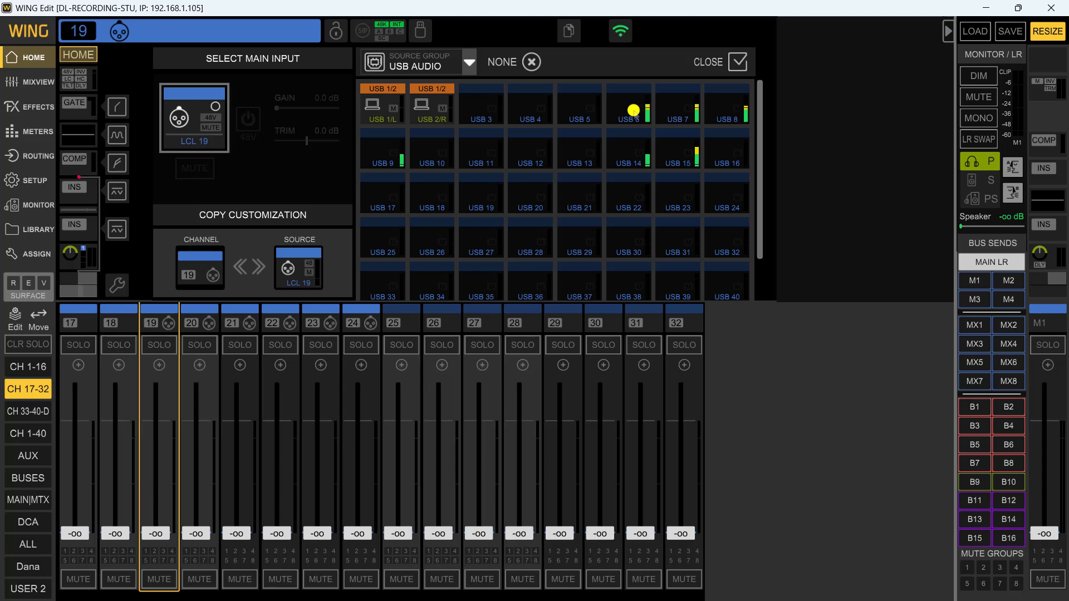
click(633, 111)
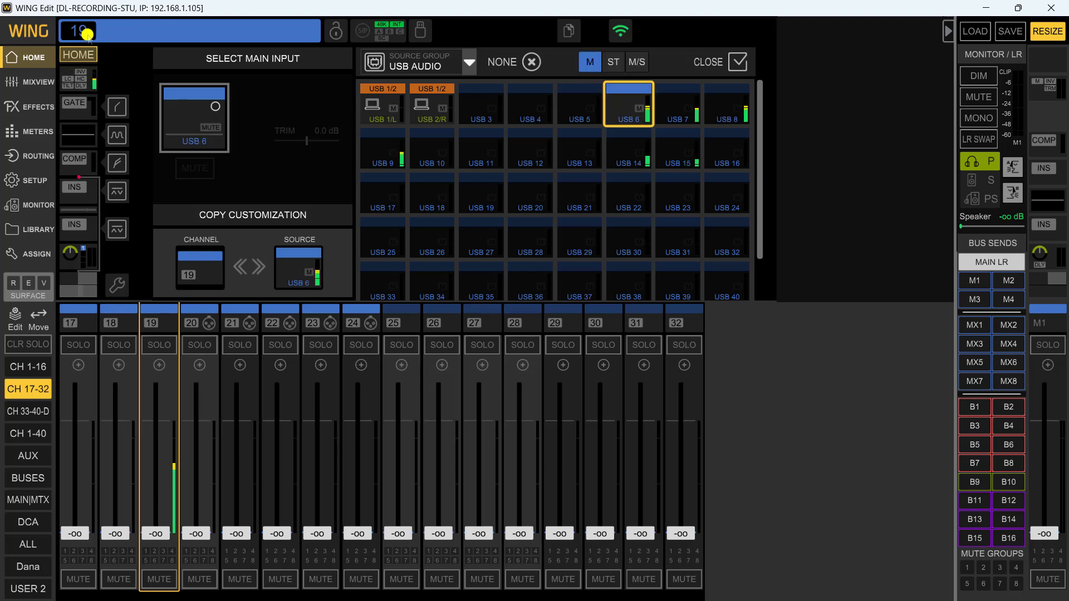
- From the USB PLAYER group, assign the stereo 2TR source PLAY 1/2 to channel 20 and PLAY 4 to channel 21
click(192, 313)
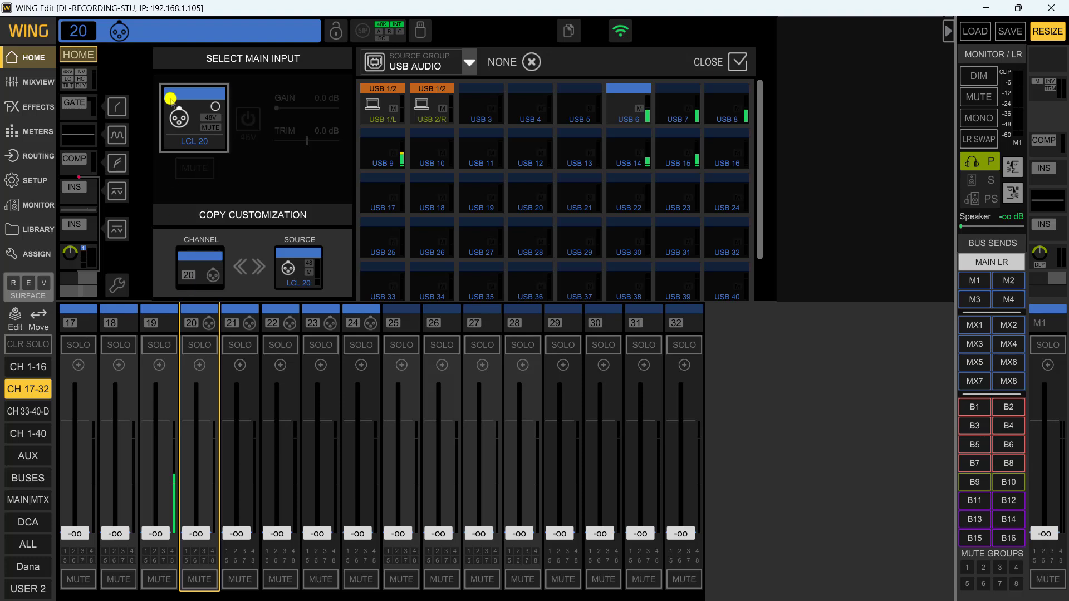
click(462, 64)
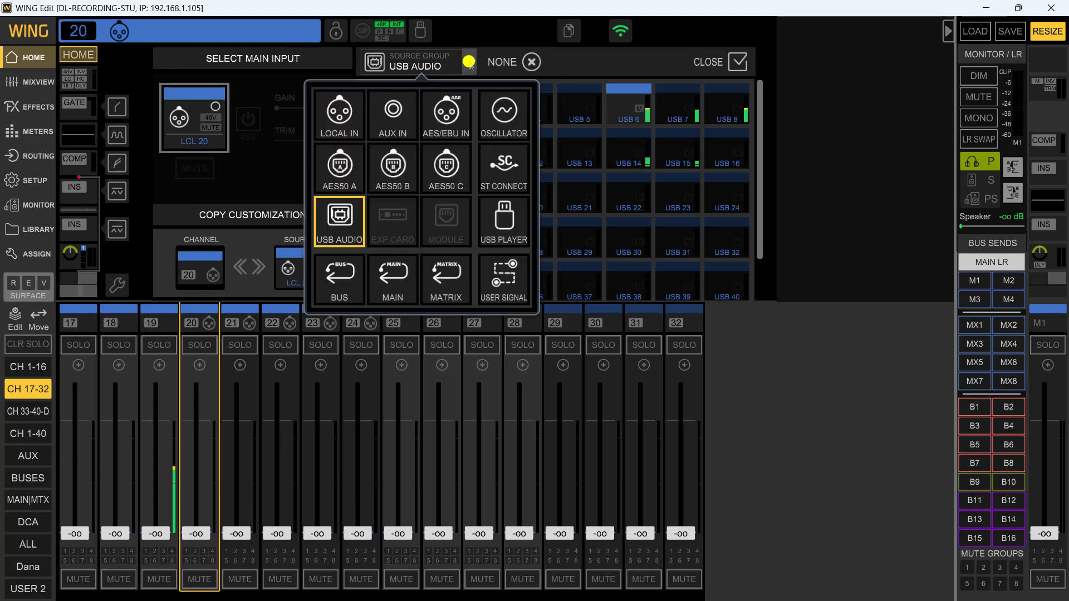
click(505, 222)
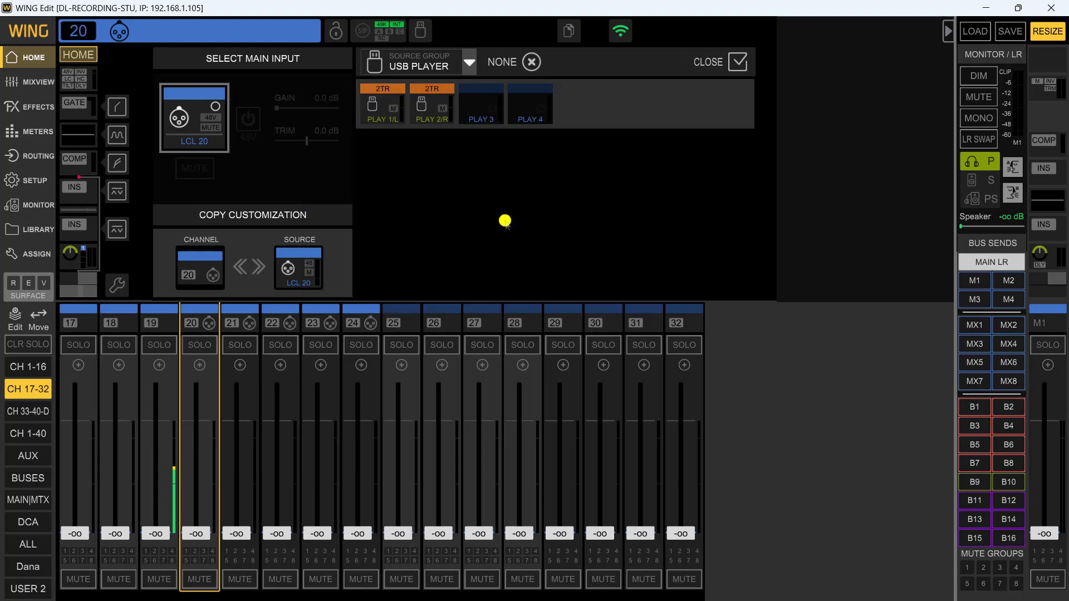
click(382, 109)
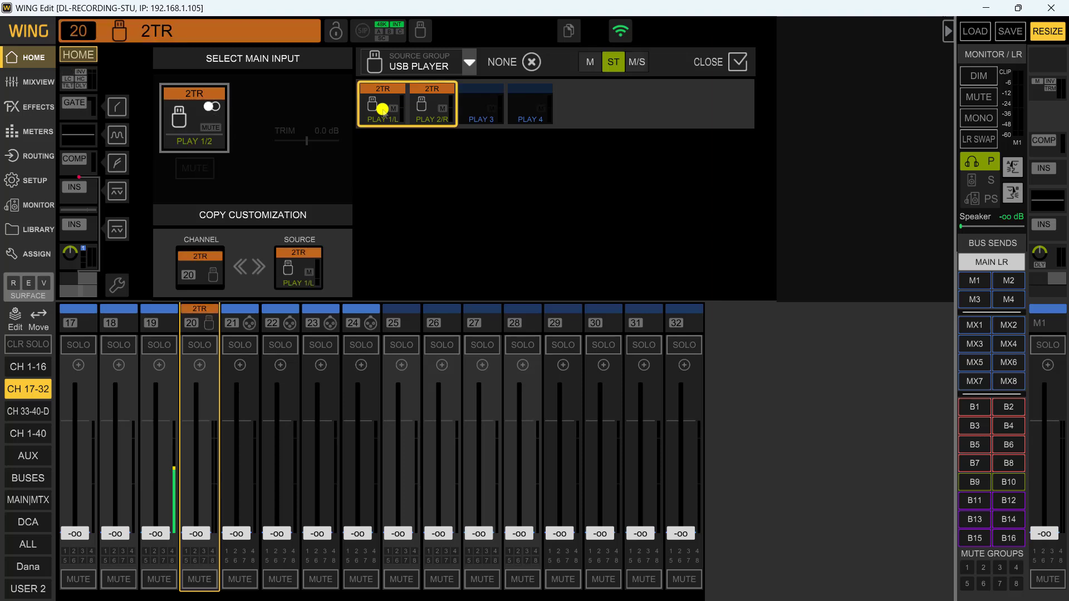
click(238, 308)
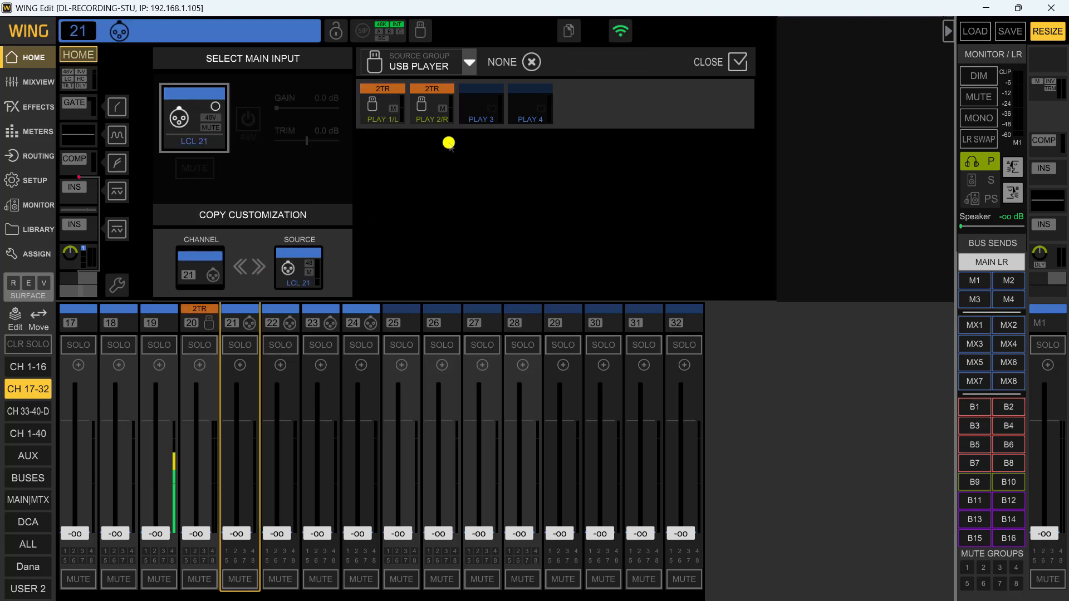
click(534, 107)
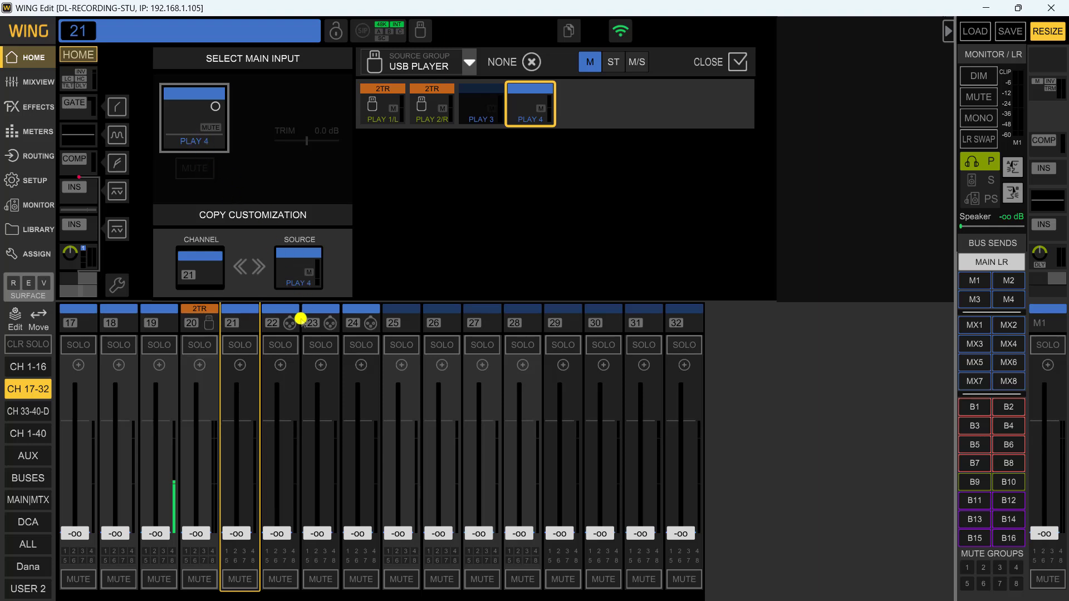
- Assign OSC 1 from the OSCILLATOR group as the main input of channel 22
click(283, 313)
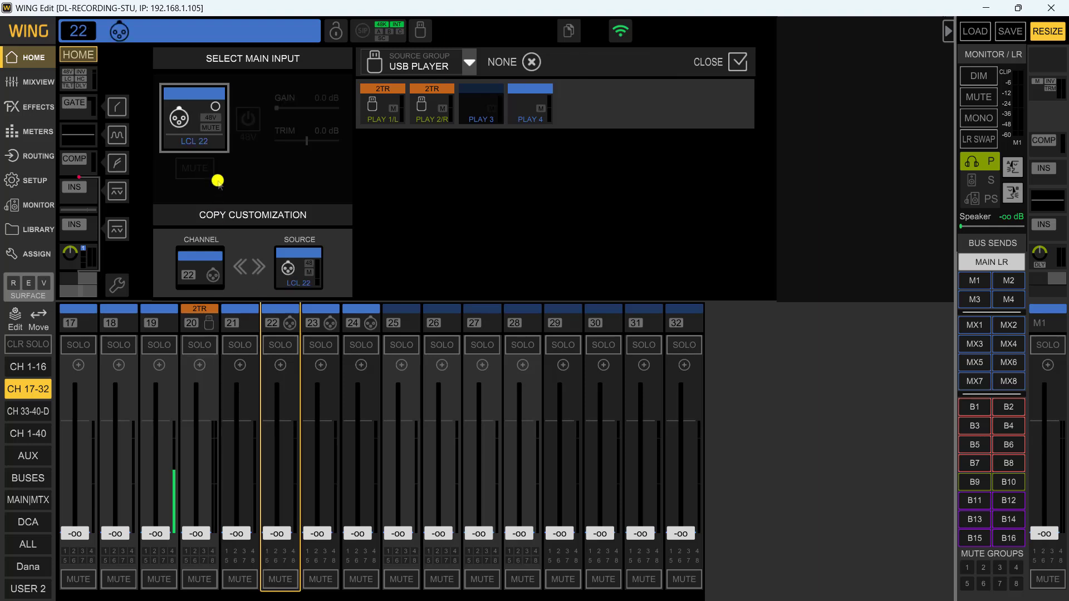
click(468, 66)
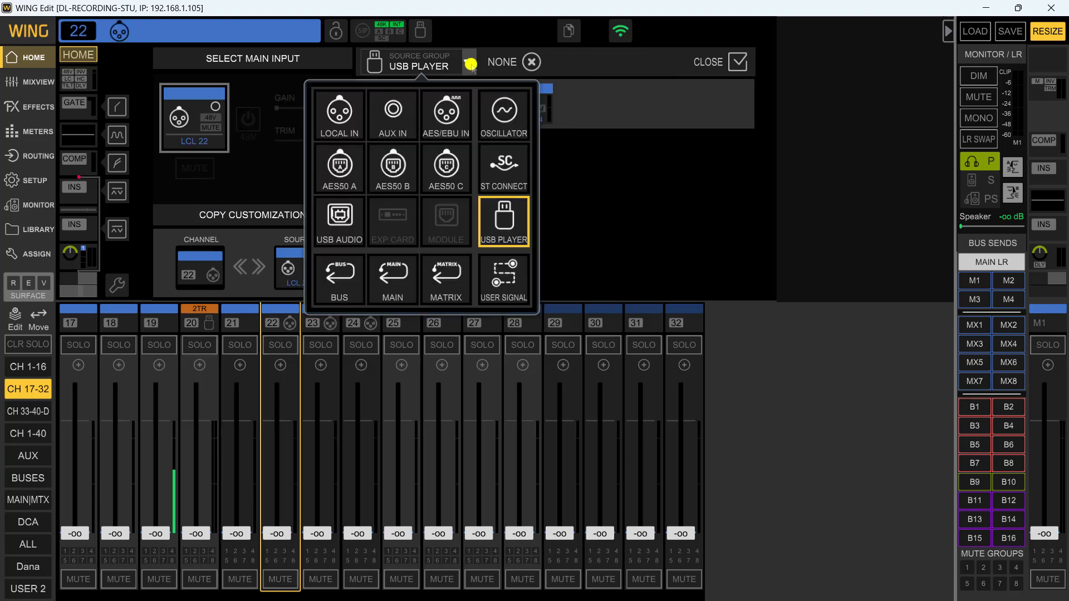
click(503, 124)
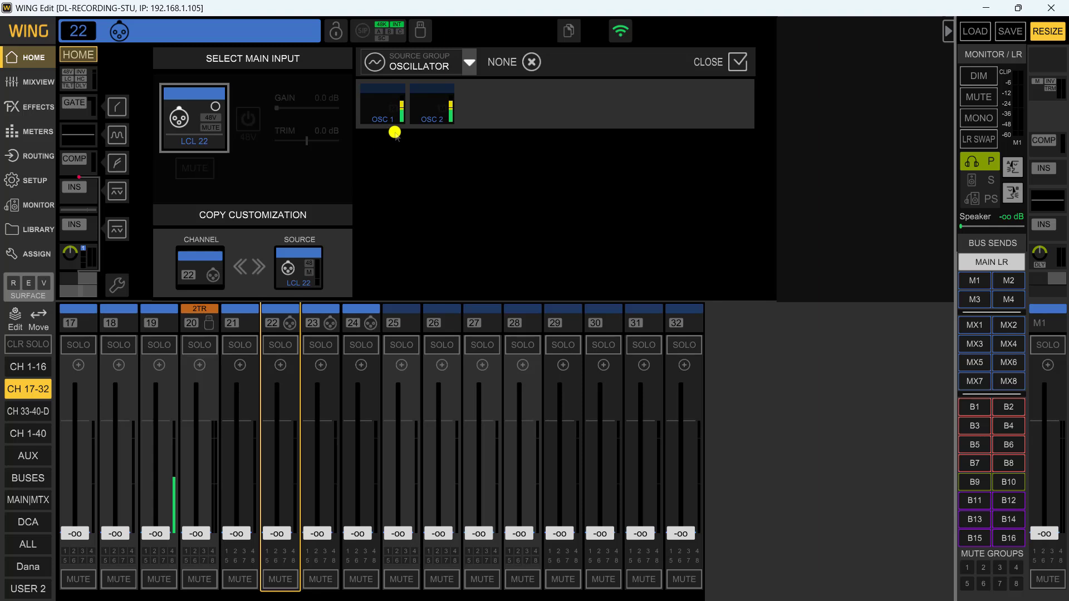
click(388, 108)
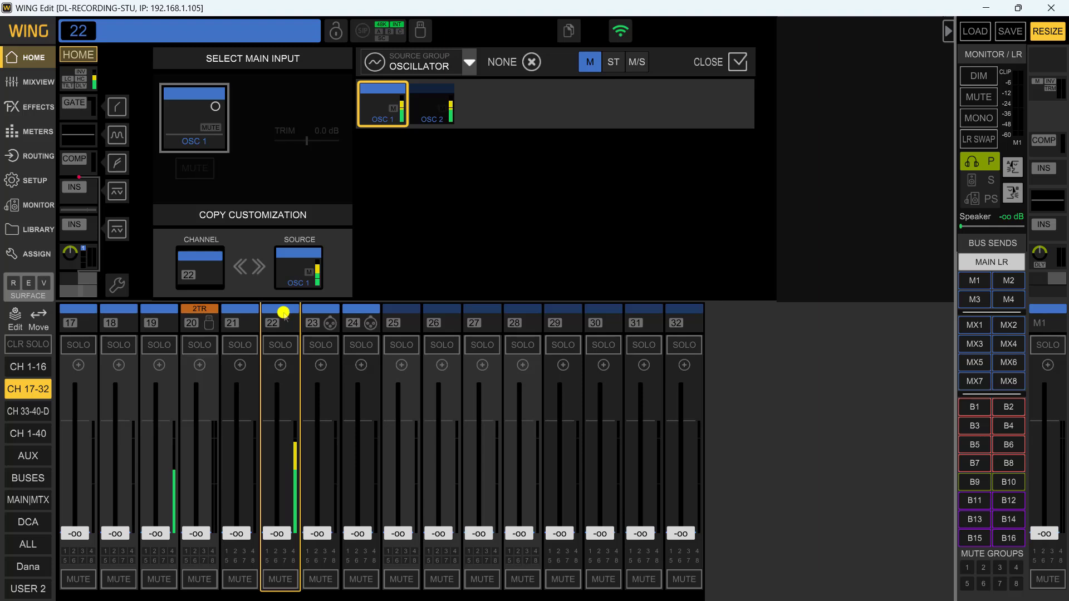
click(196, 143)
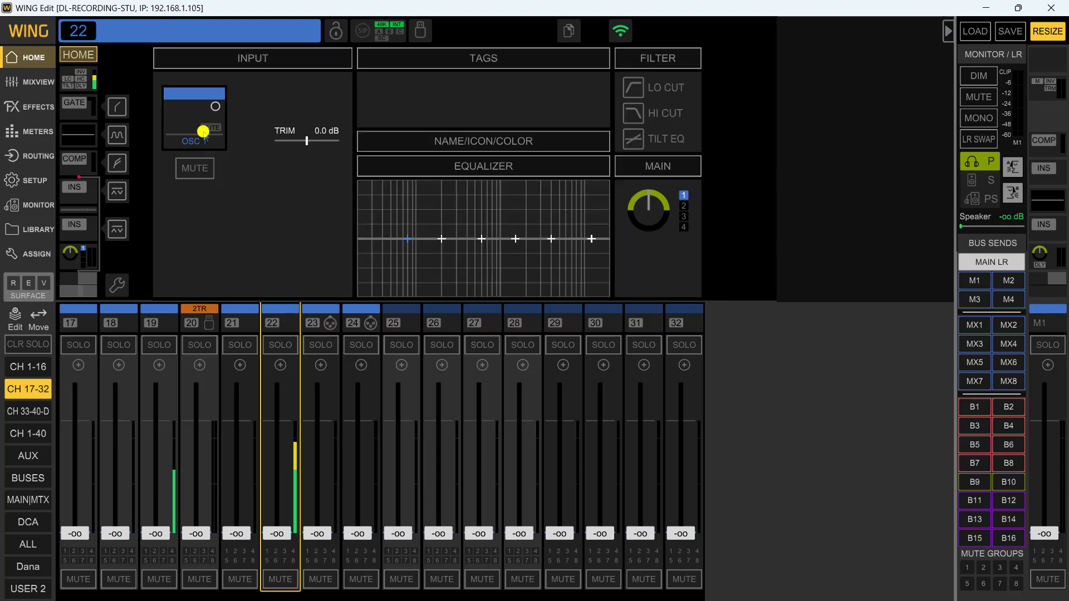
click(204, 131)
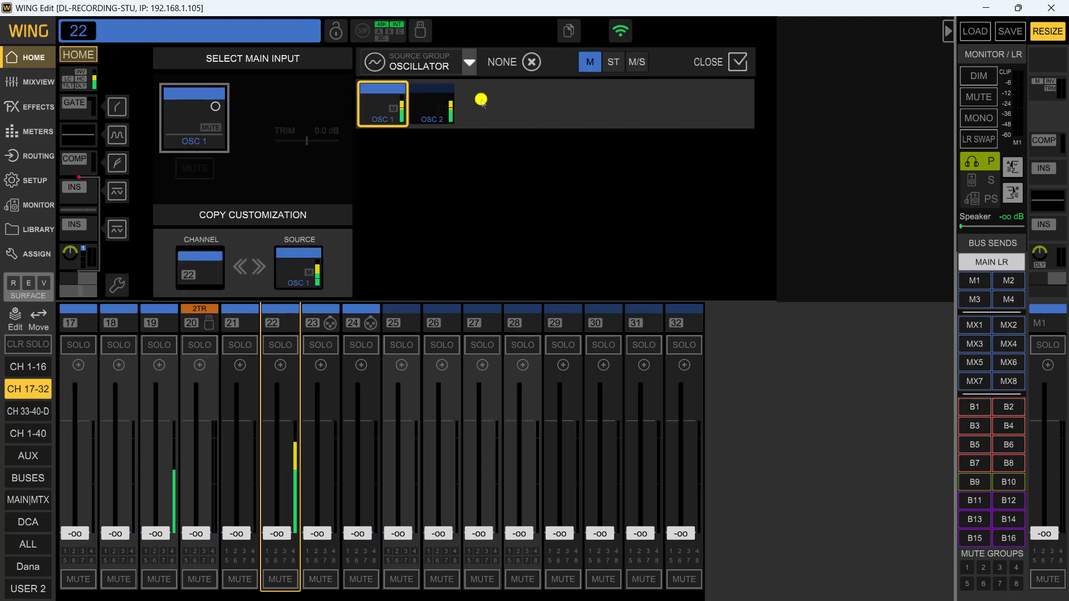
click(531, 62)
- Assign Main 1 from the MAIN source group as the main input of channel 23
click(325, 314)
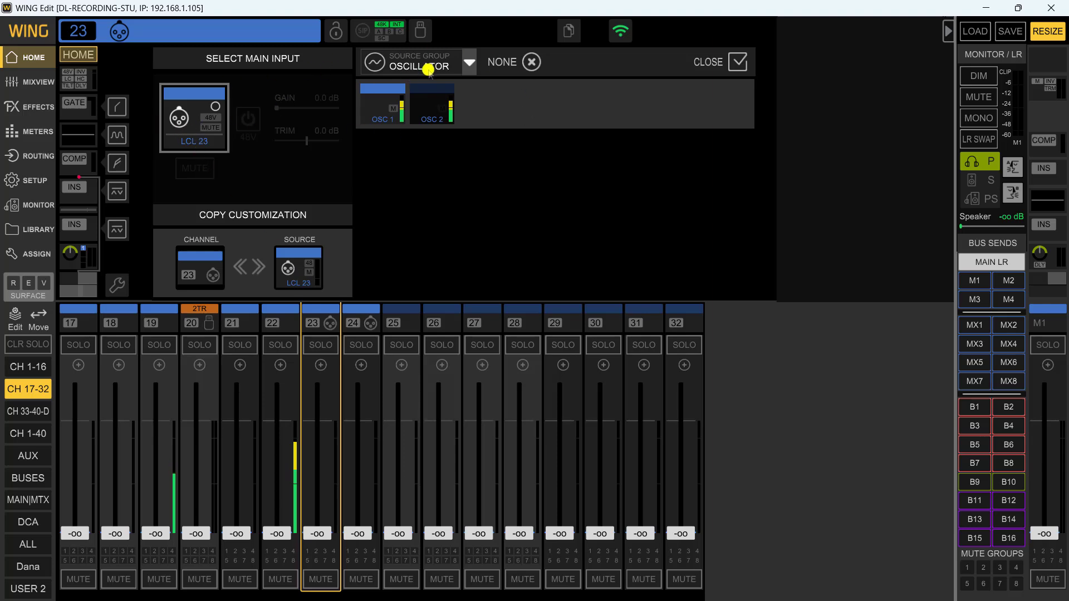
click(469, 63)
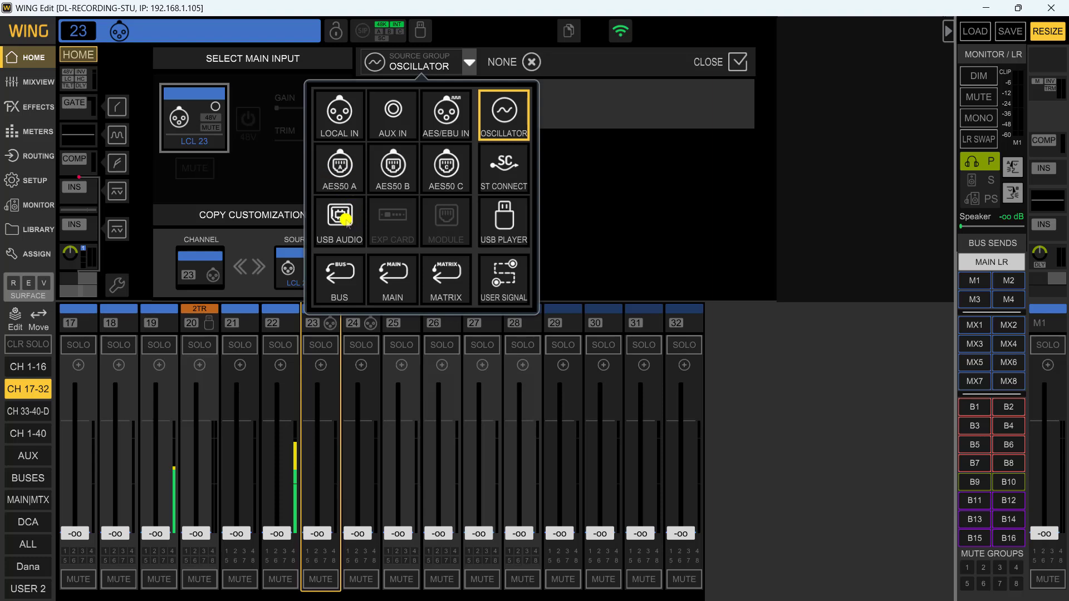
click(400, 275)
click(389, 106)
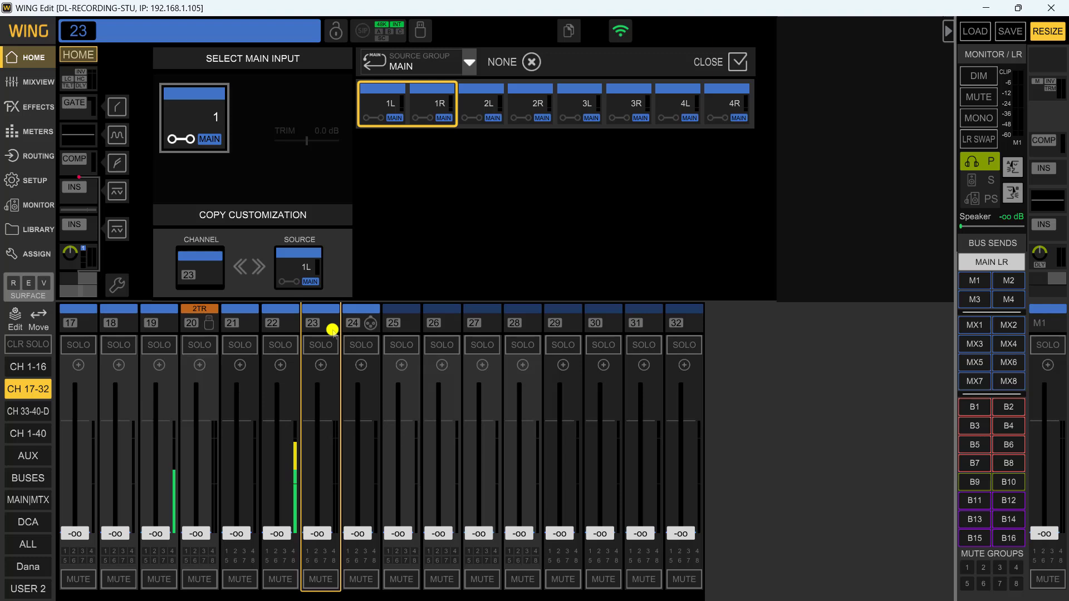
- Raise the channel 23 fader to -6.0 dB, the main fader to -11.5 dB and the channel 22 fader to -10.7 dB
drag(320, 532, 320, 443)
drag(1045, 534, 1044, 462)
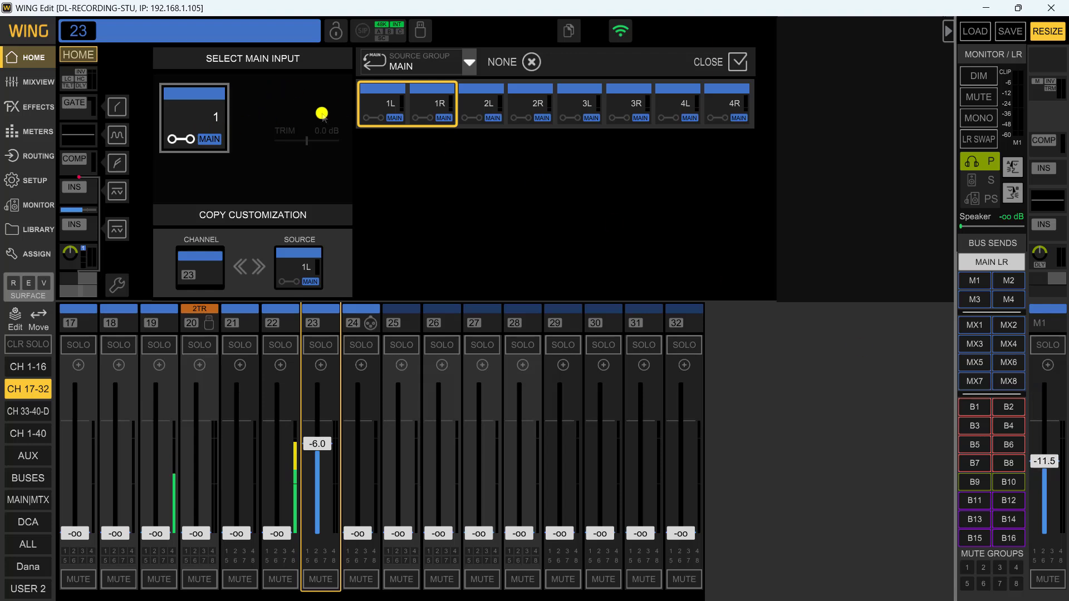
click(279, 490)
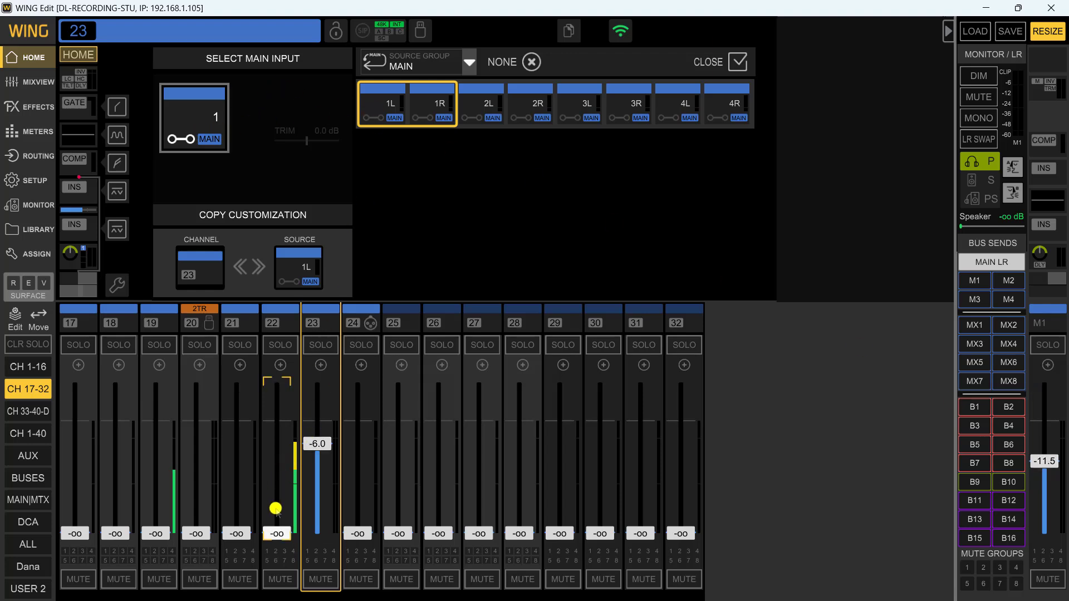
drag(277, 532, 291, 462)
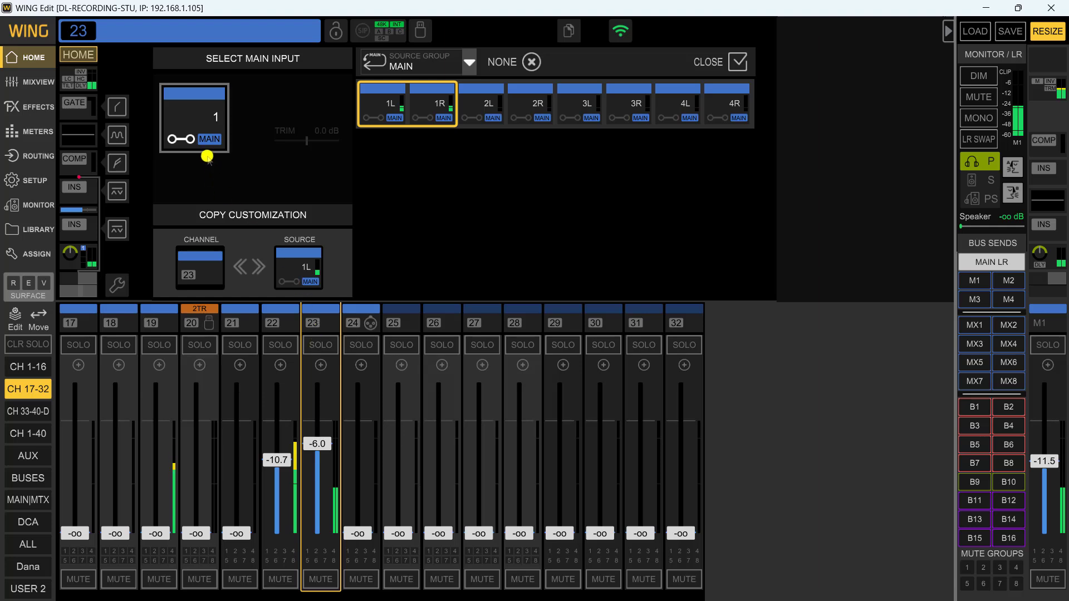
- Clear channel 23's main input and look through the sources in the BUS, MATRIX and USER SIGNAL groups
click(531, 62)
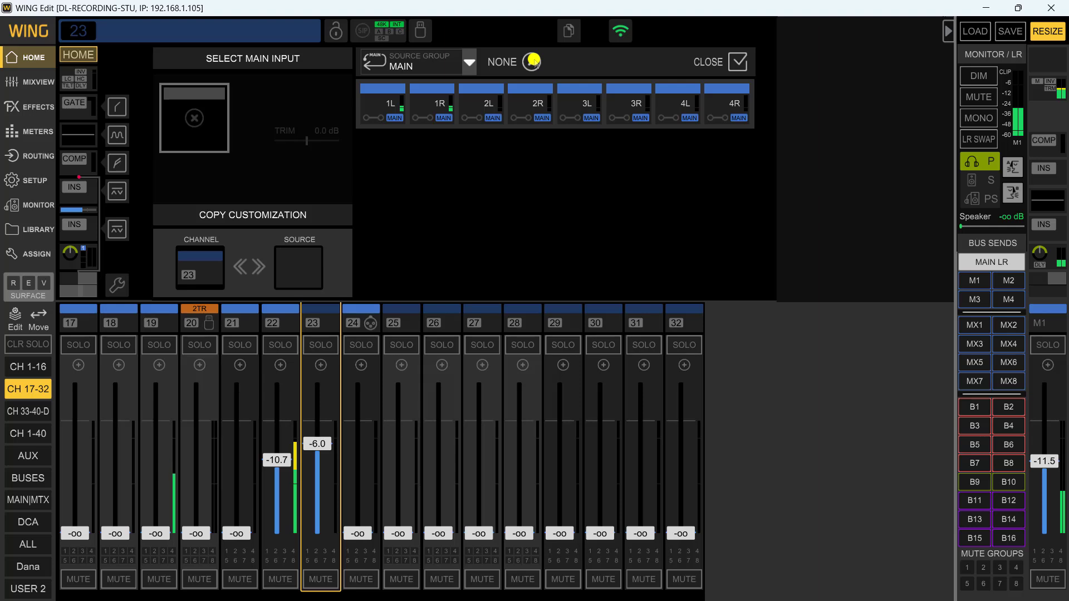
click(470, 63)
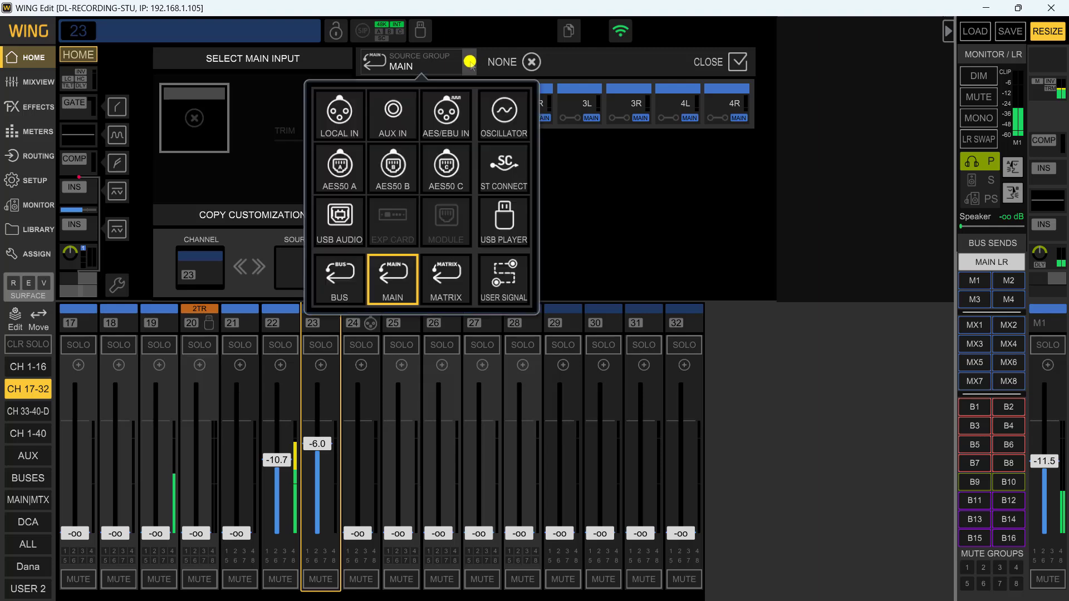
click(346, 277)
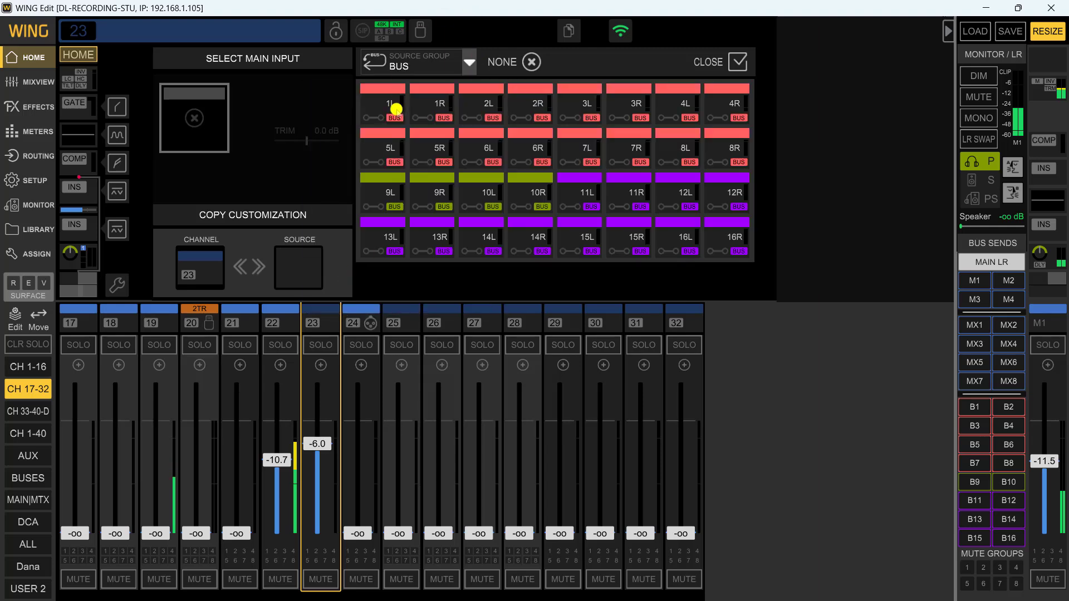
click(469, 63)
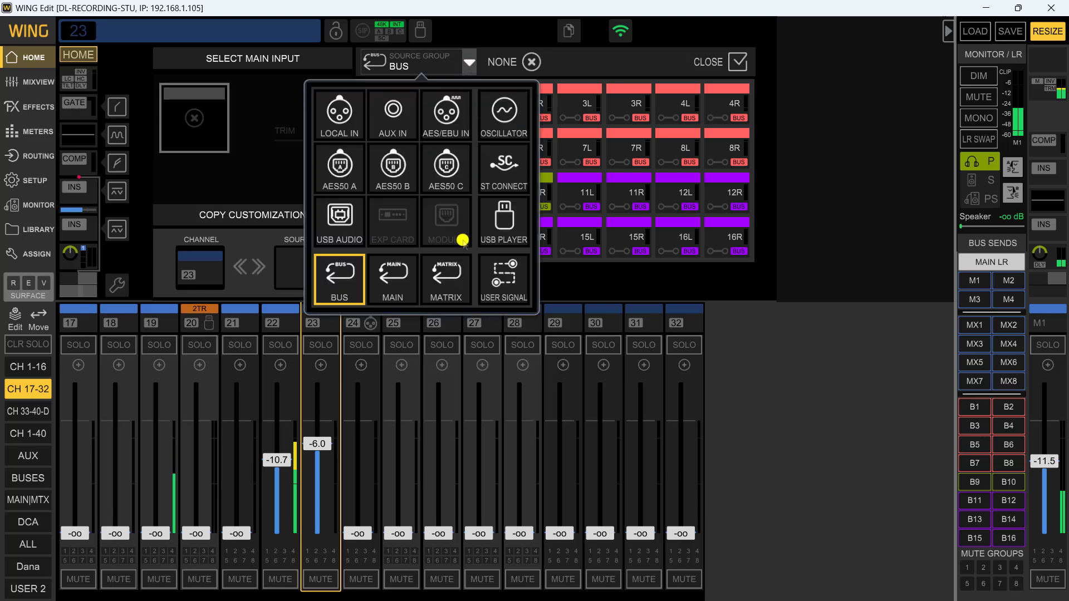
click(443, 274)
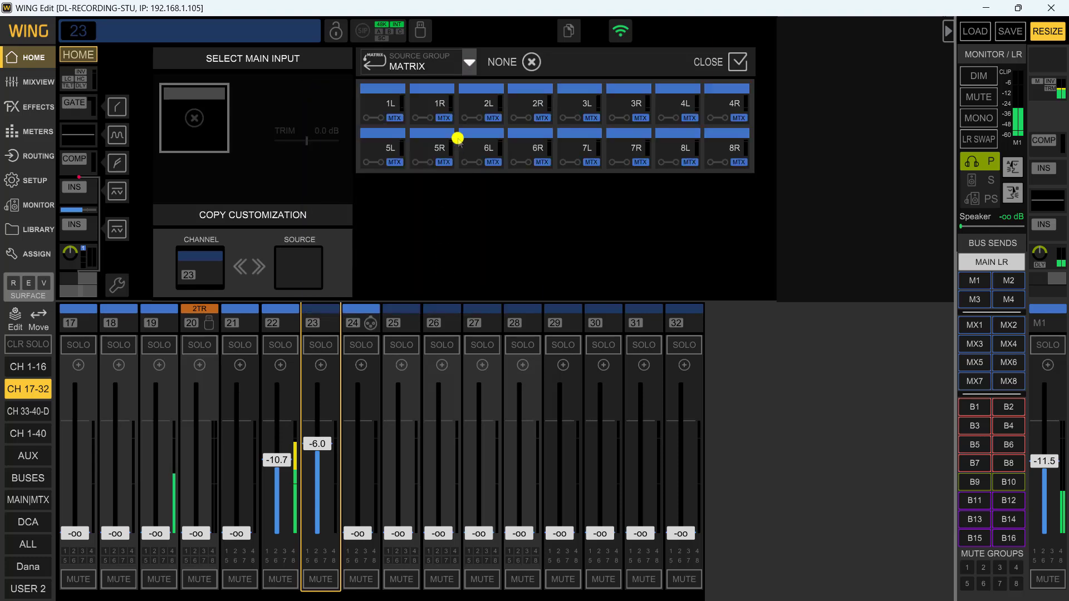
click(469, 63)
click(503, 279)
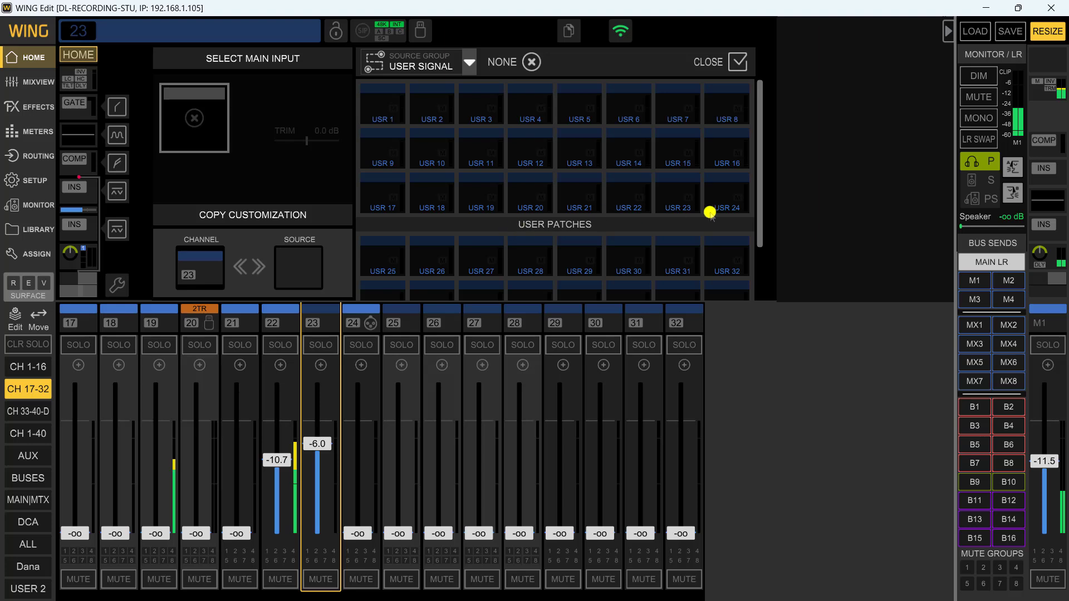
drag(757, 119, 754, 150)
- Assign SC 32 from the ST CONNECT group as the main input of channel 23
click(469, 62)
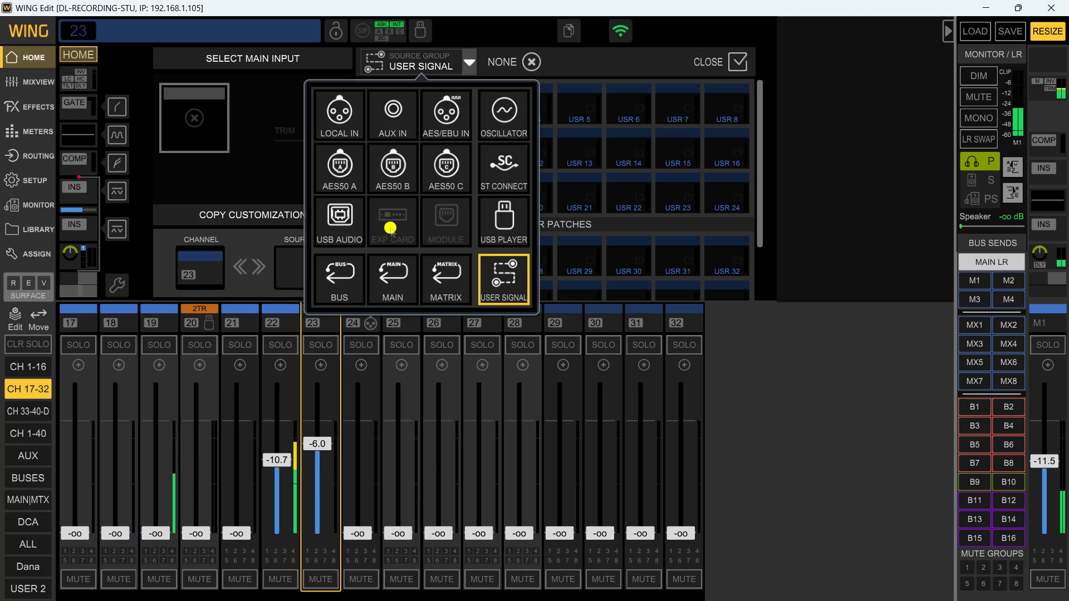
click(504, 172)
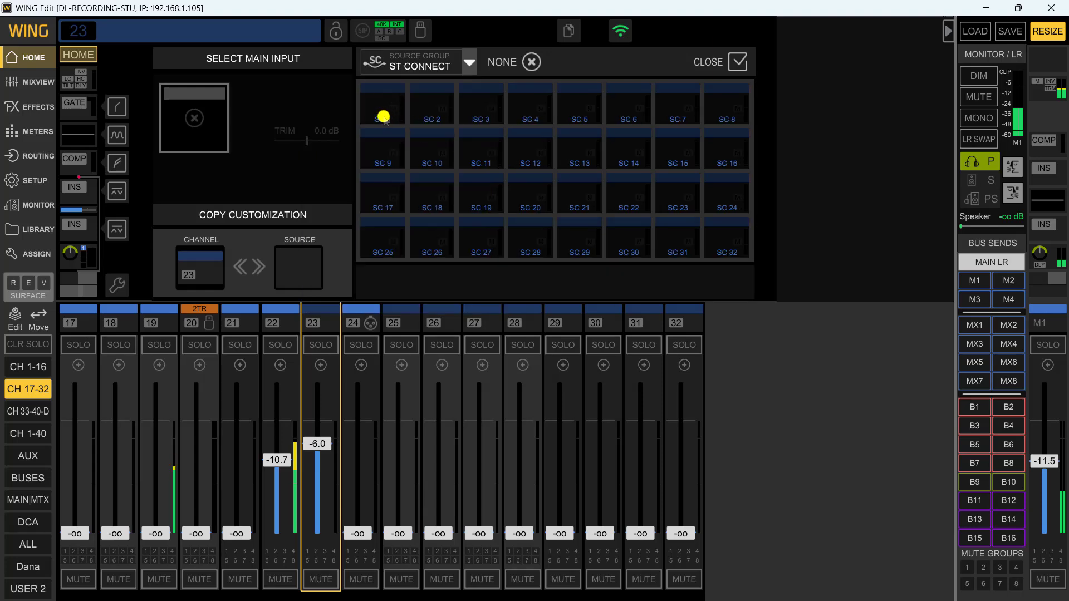
click(722, 247)
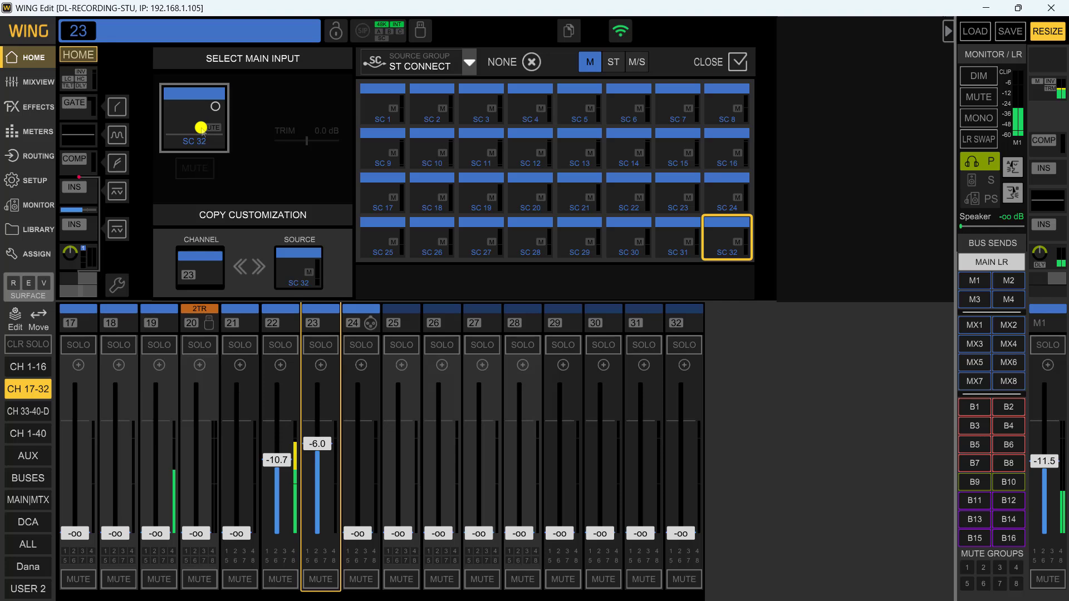
- Select channel 1 in the CH 1-16 bank and examine its name, icon and color customization options
click(20, 366)
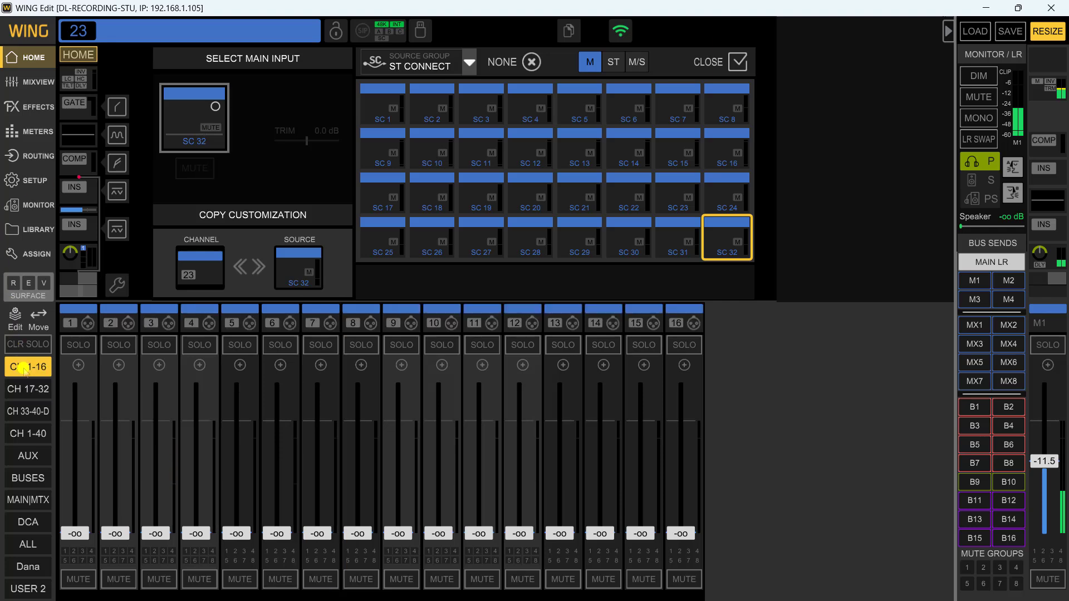
click(77, 306)
click(207, 39)
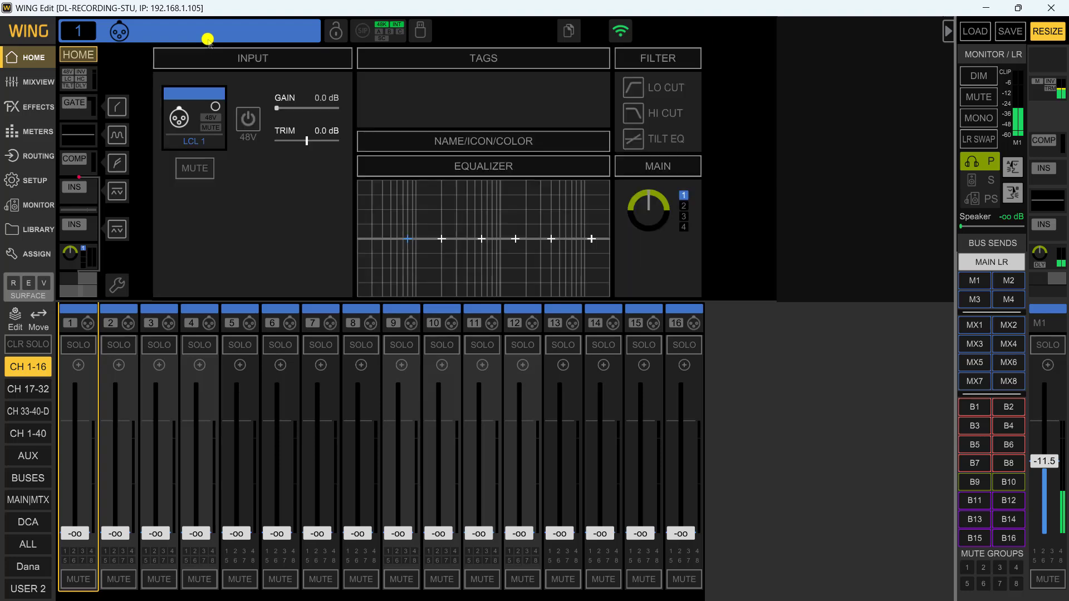
click(468, 137)
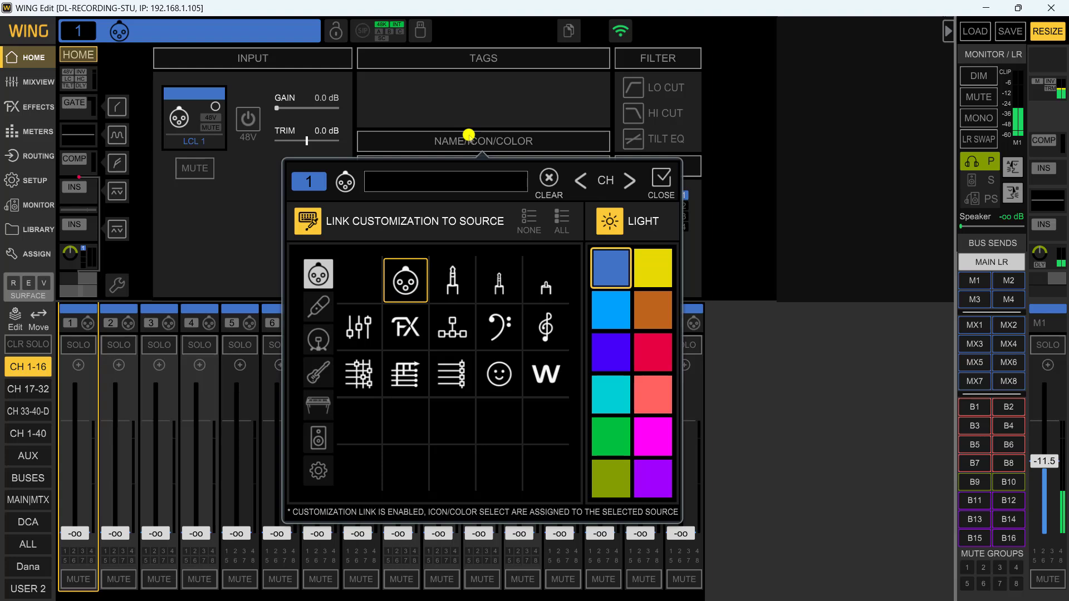
click(876, 117)
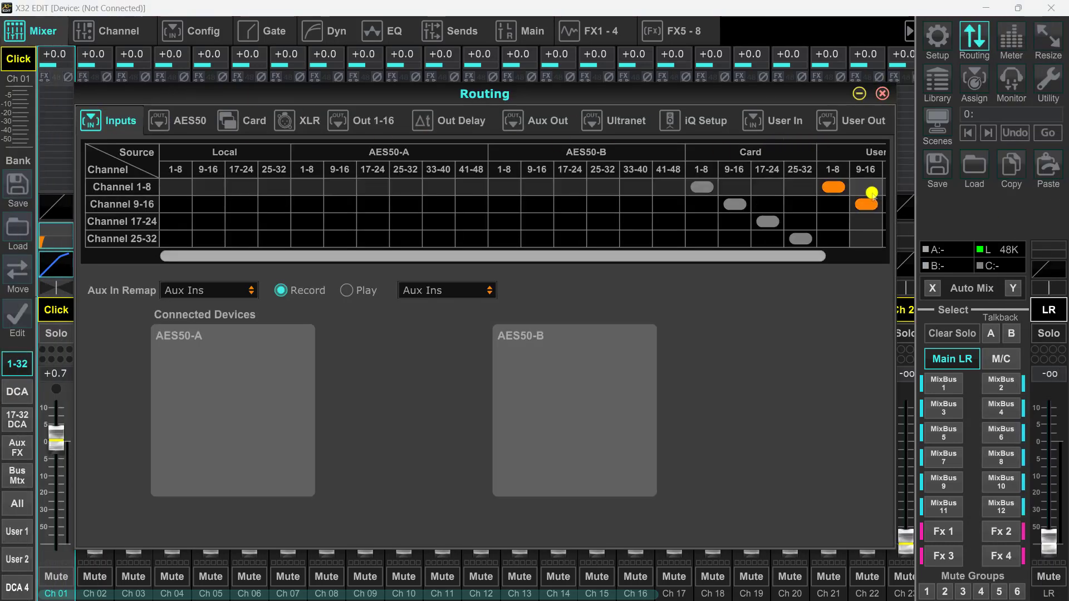
- In X32 Edit, check the card output routing and patch Local In 1, 2 and 3 to user inputs 1, 2 and 3
click(250, 120)
drag(644, 256, 852, 256)
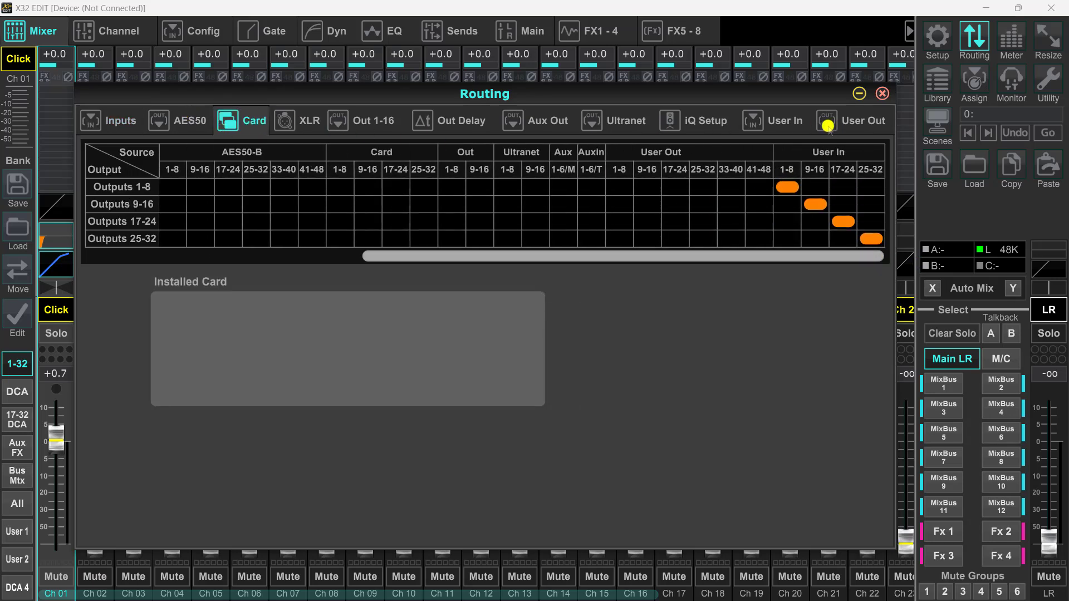
click(782, 121)
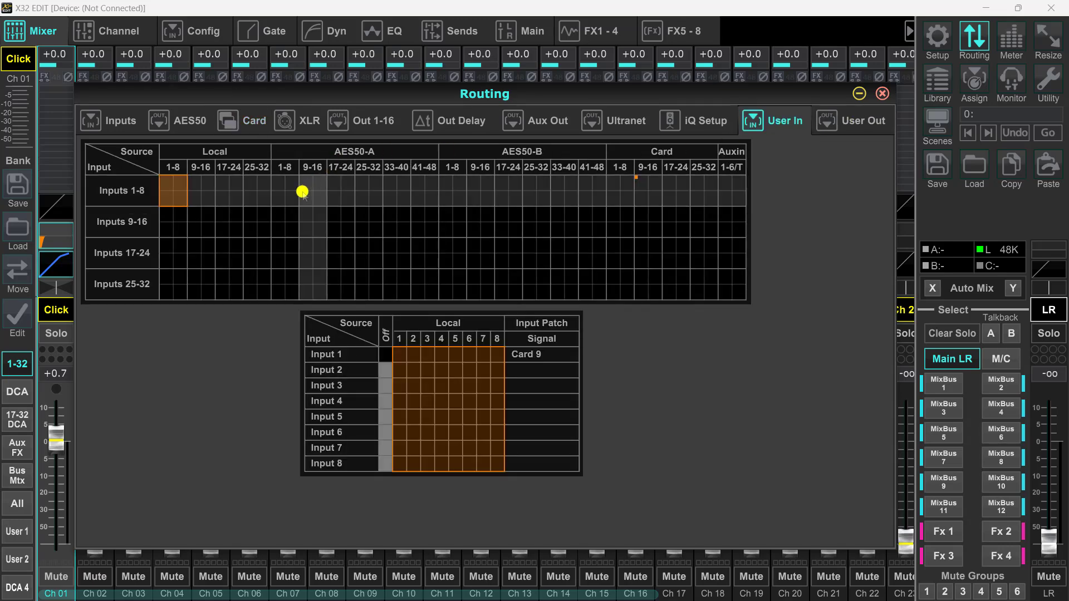
click(398, 355)
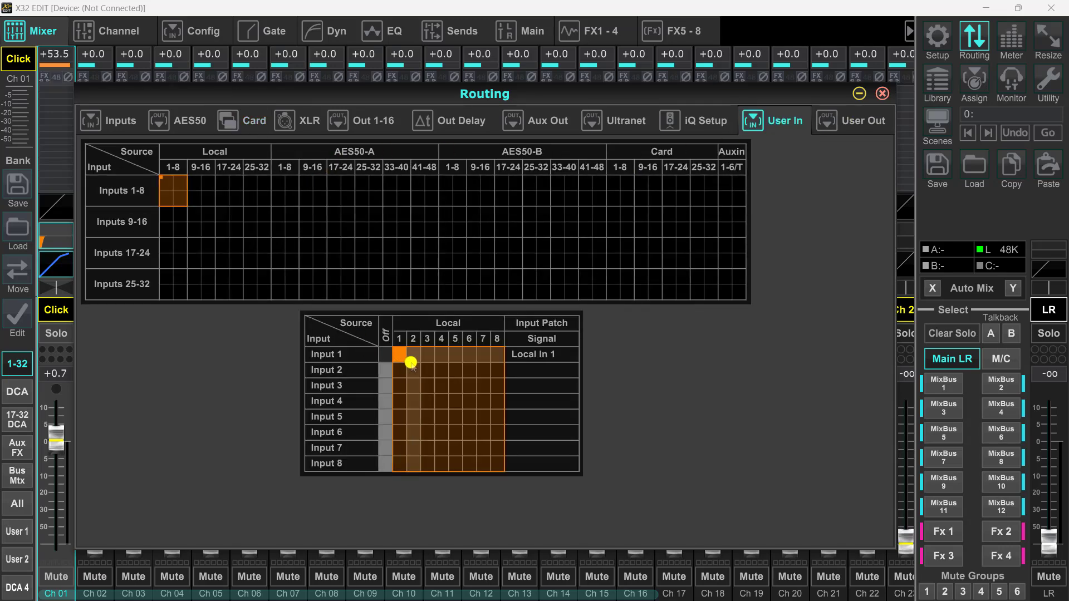
click(415, 370)
click(427, 385)
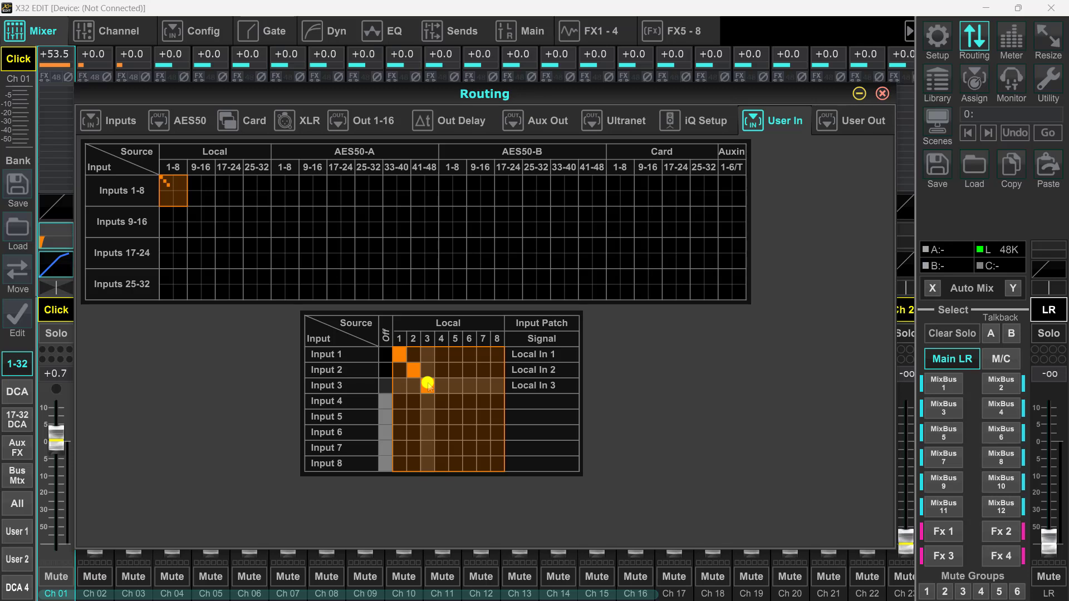
- Patch AES50-A 4, 16 and 17 to user inputs 4, 16 and 17, and review the patches in blocks 9-16 and 17-24
click(295, 198)
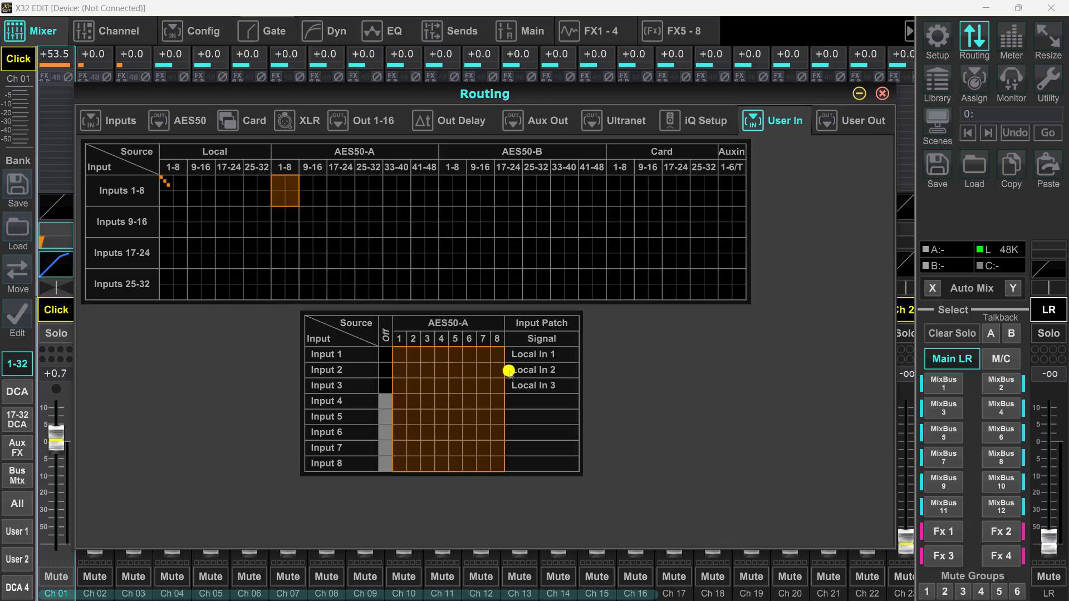
click(443, 403)
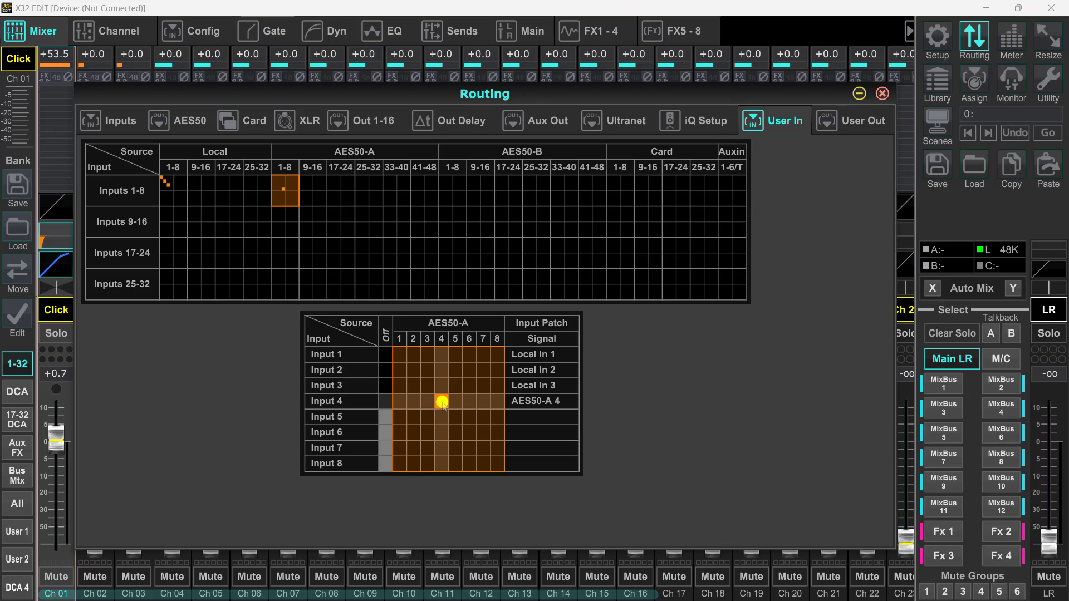
click(320, 232)
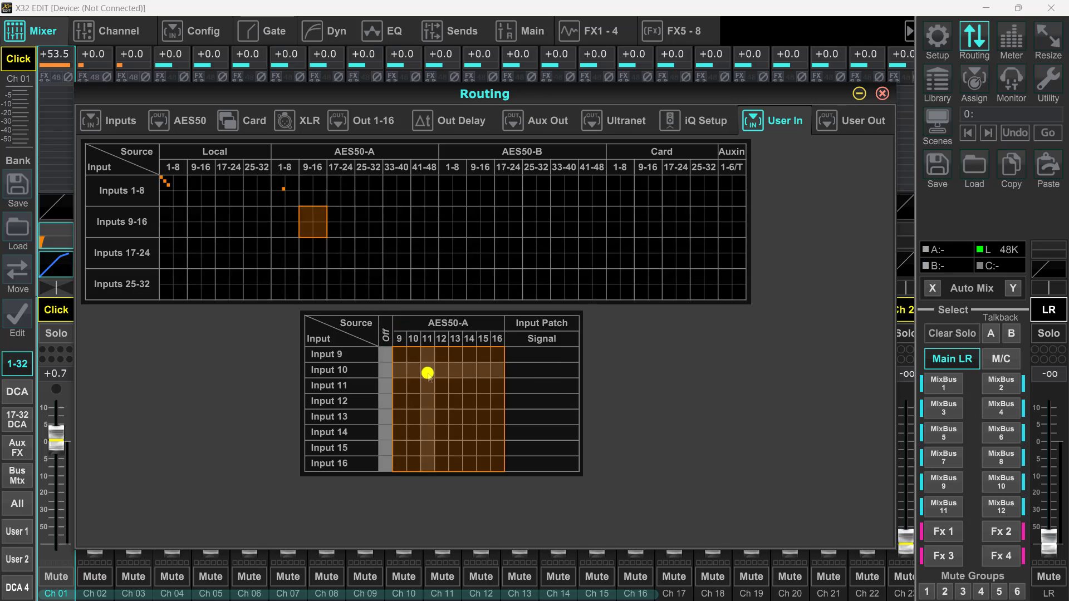
click(497, 462)
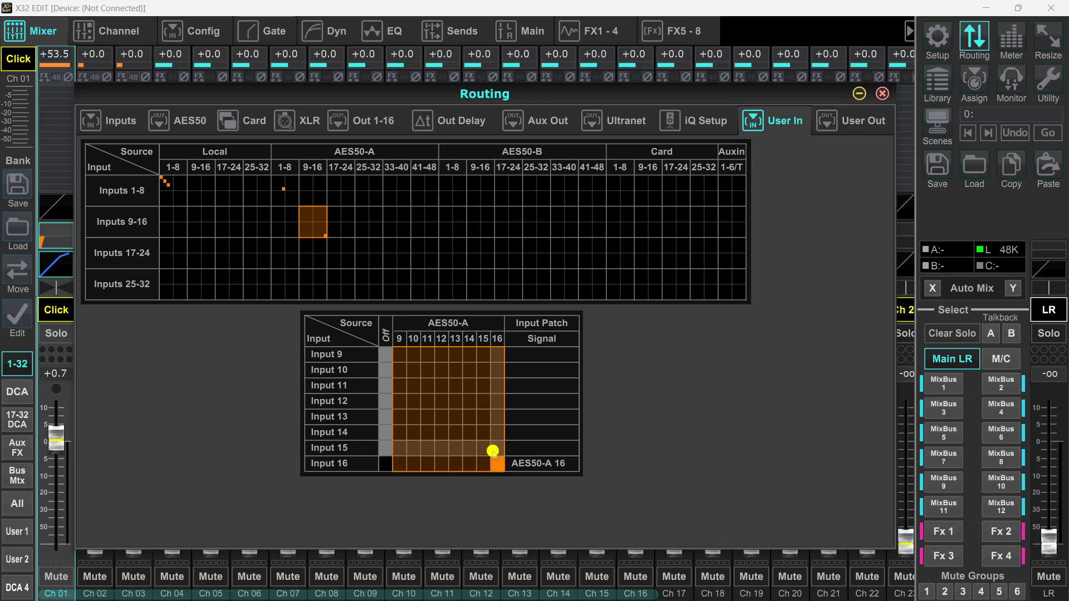
click(339, 251)
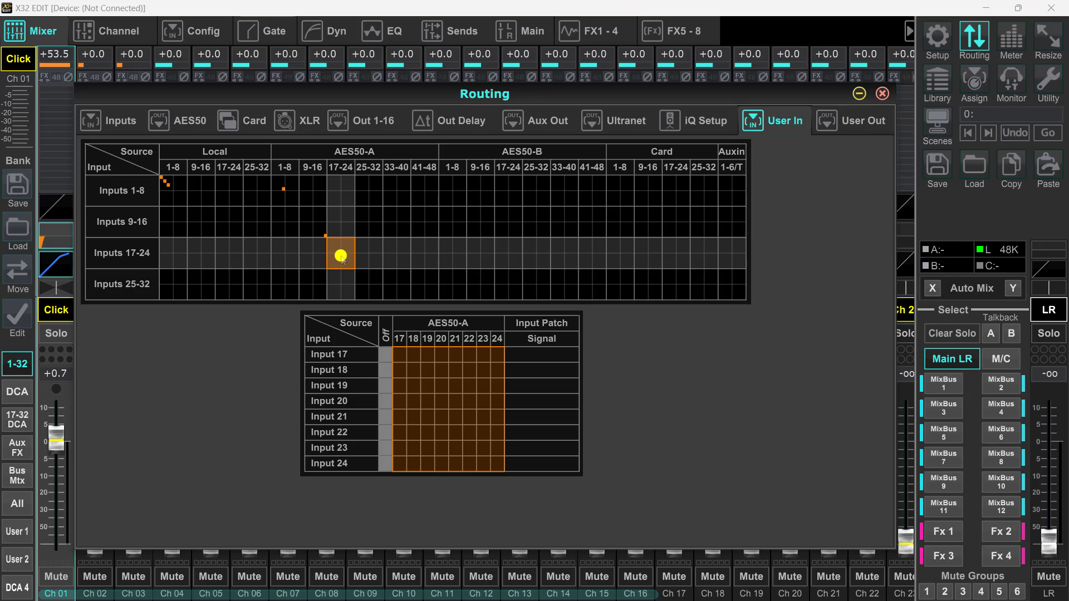
click(401, 354)
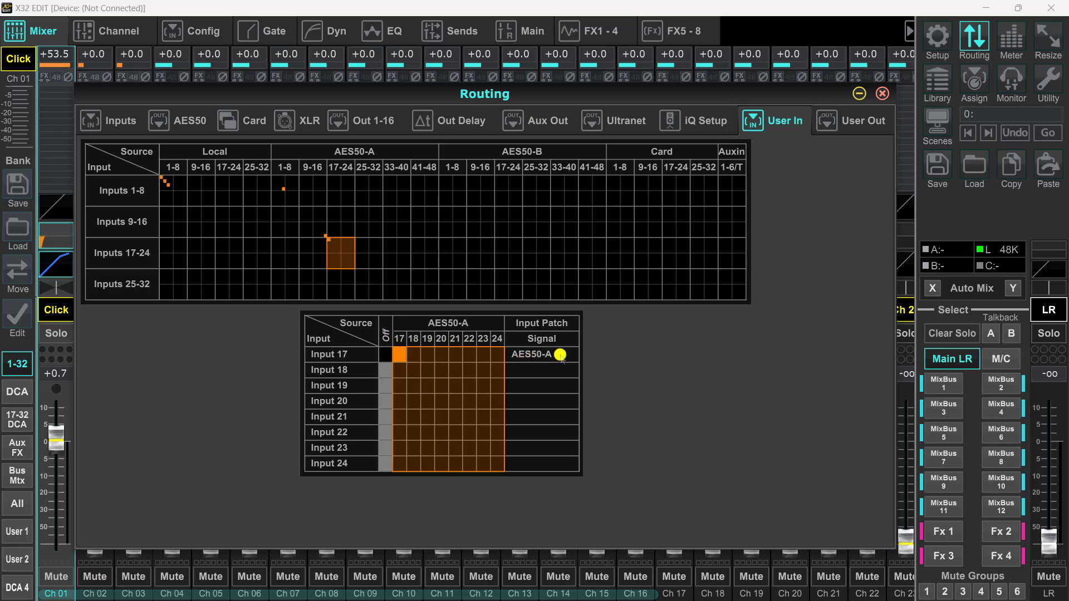
click(317, 226)
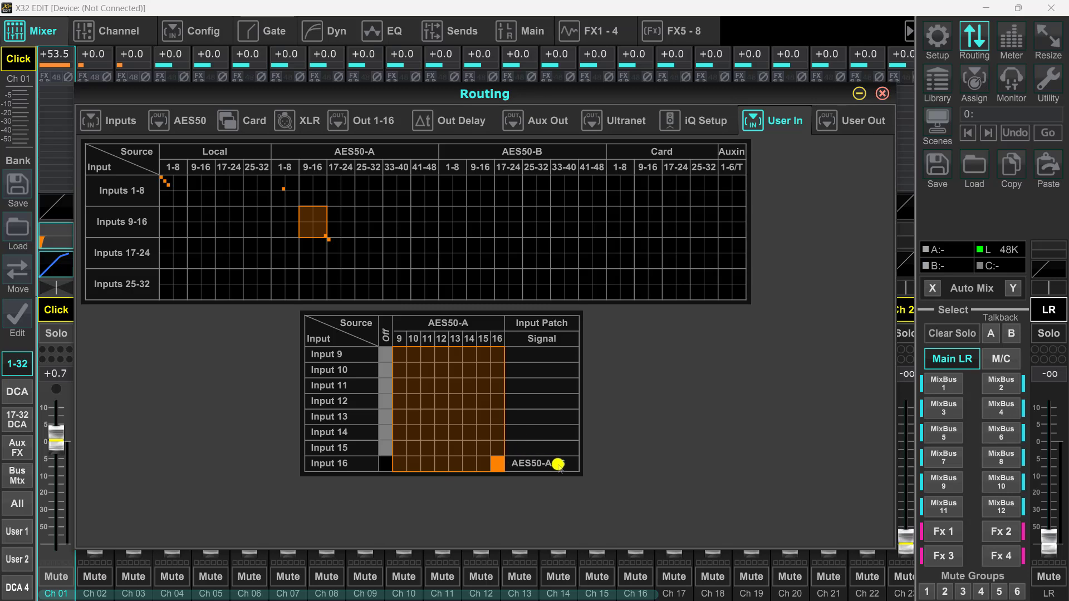
click(342, 249)
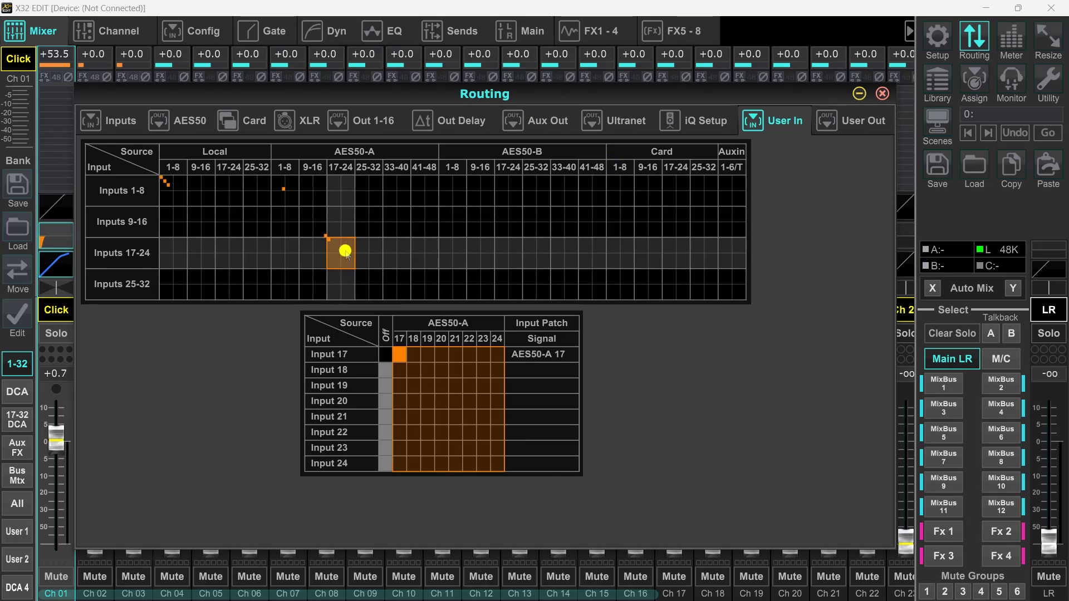
- Patch Card 5 to user input 5
click(621, 186)
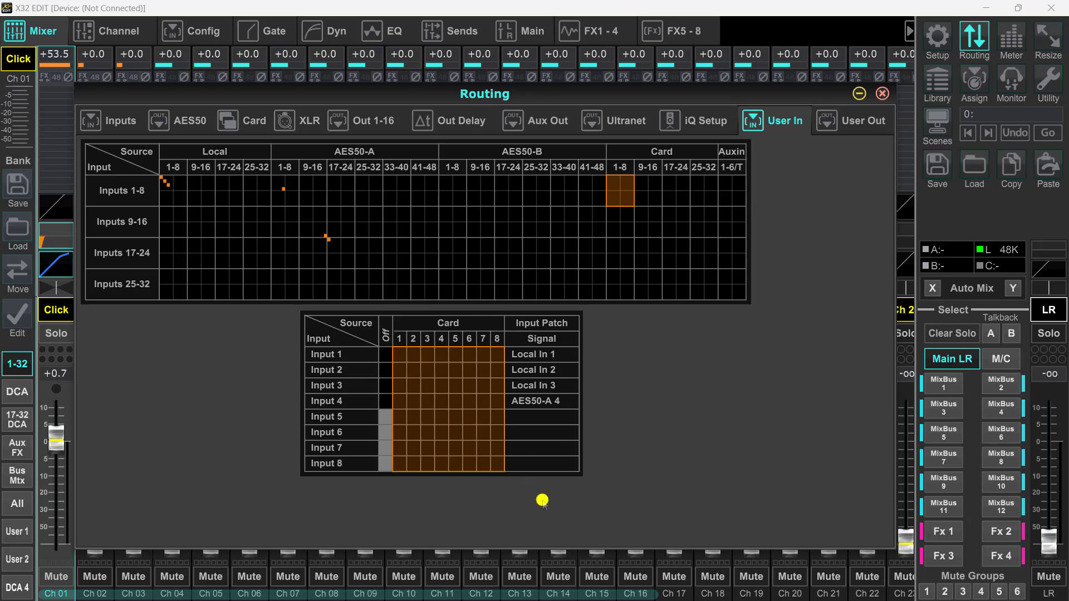
click(454, 418)
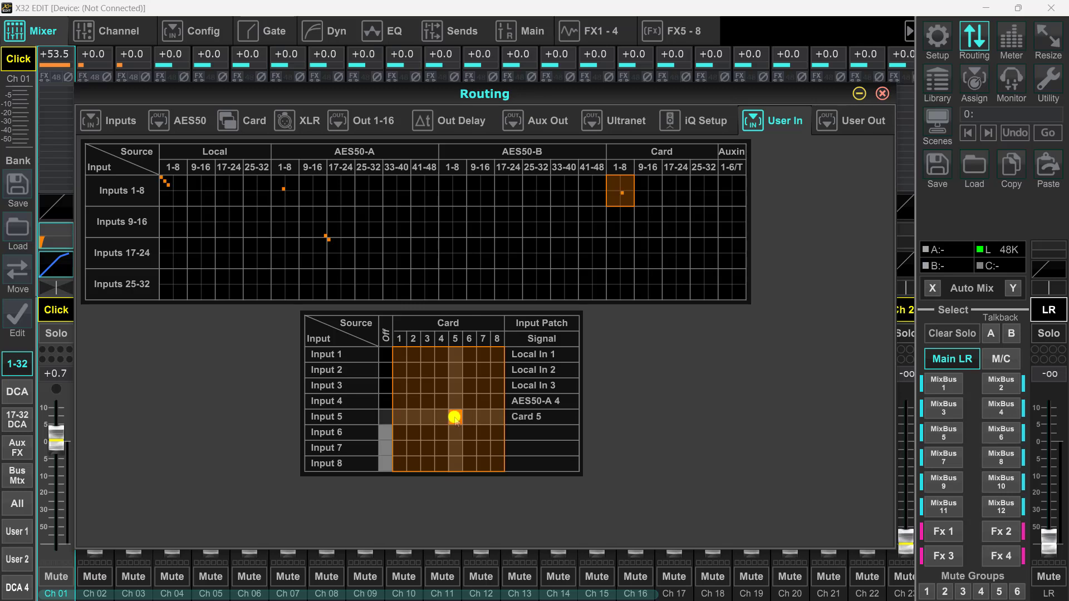